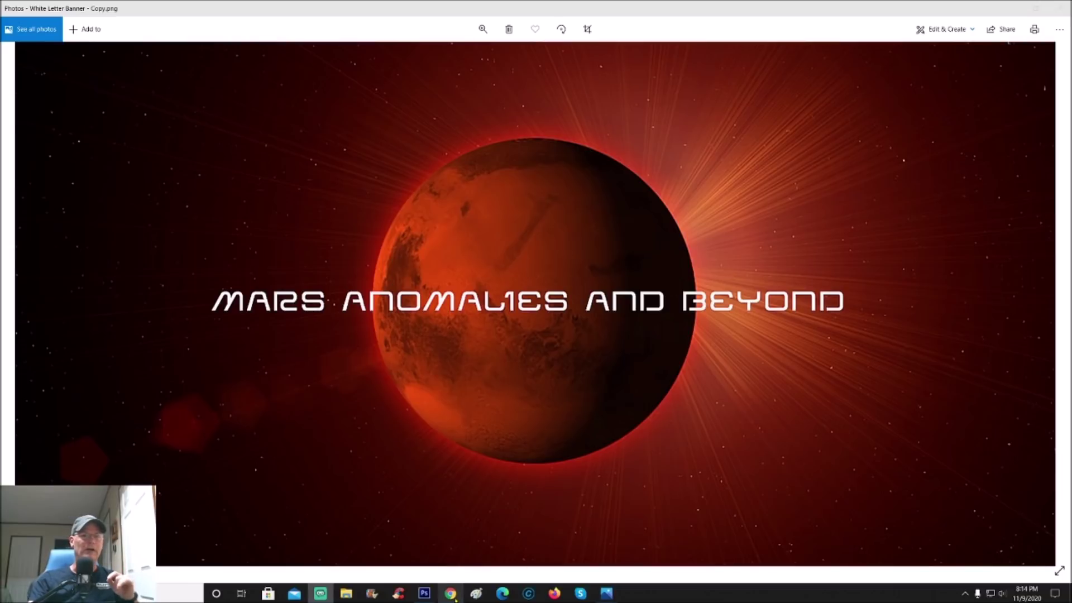
# - Bring the Chrome window with the 'MSL 2924MR Hedgehope Hill' panorama page to the front
pyautogui.moveTo(455, 599)
pyautogui.click(450, 547)
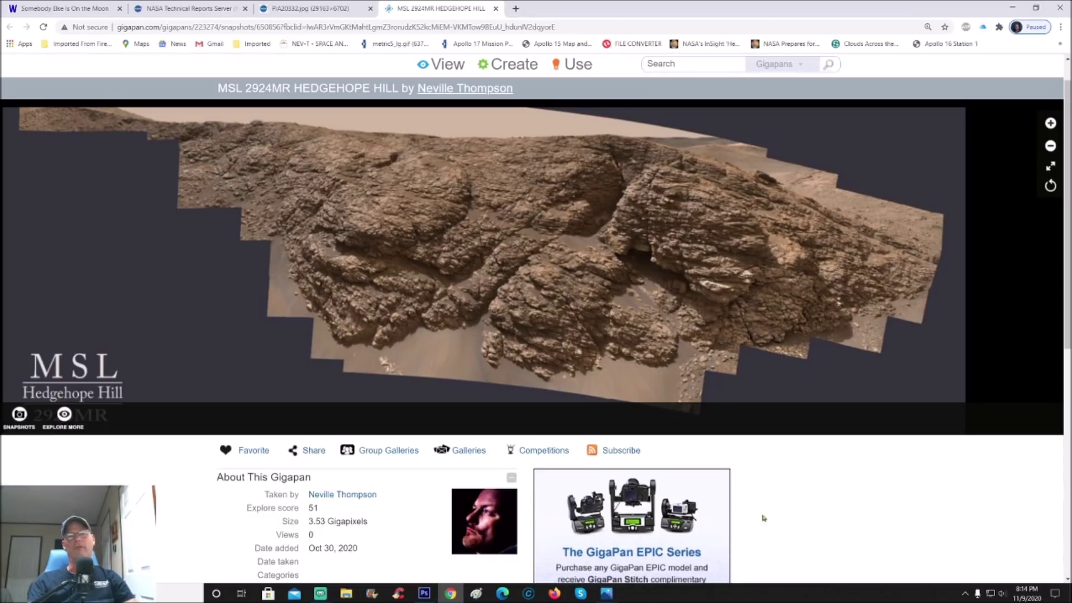
# - Scroll down to read the panorama's Description, then return to the top of the page
pyautogui.scroll(-2, 922, 485)
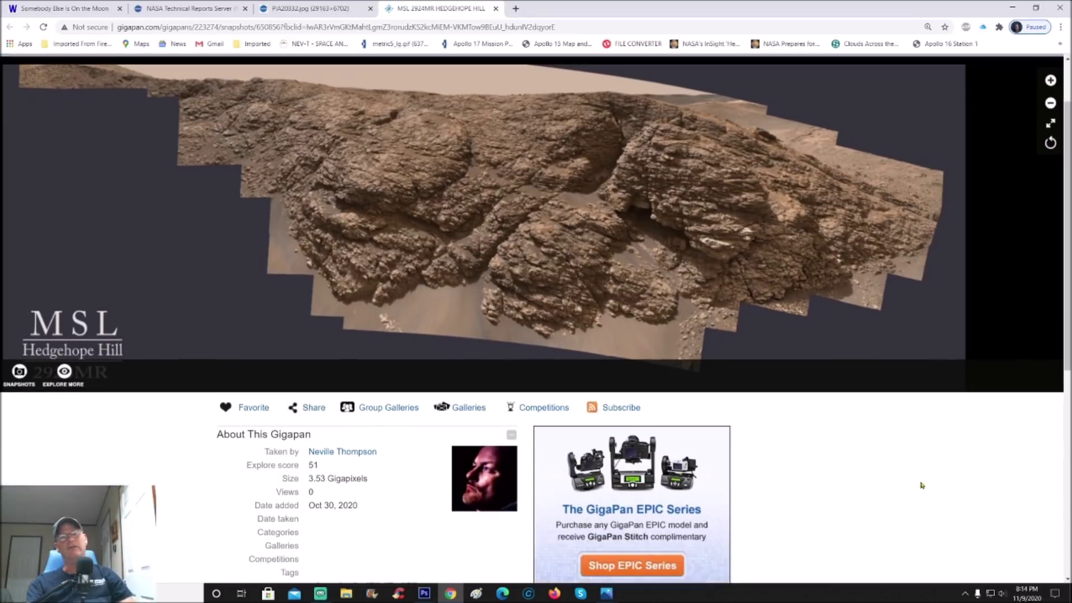
pyautogui.scroll(-1, 921, 485)
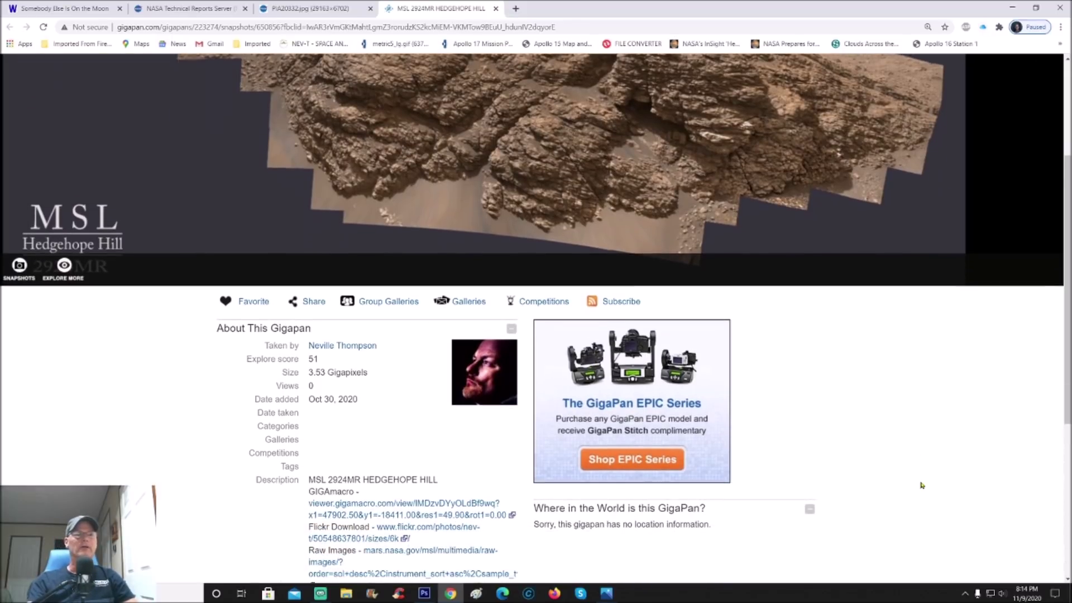
pyautogui.scroll(-1, 922, 485)
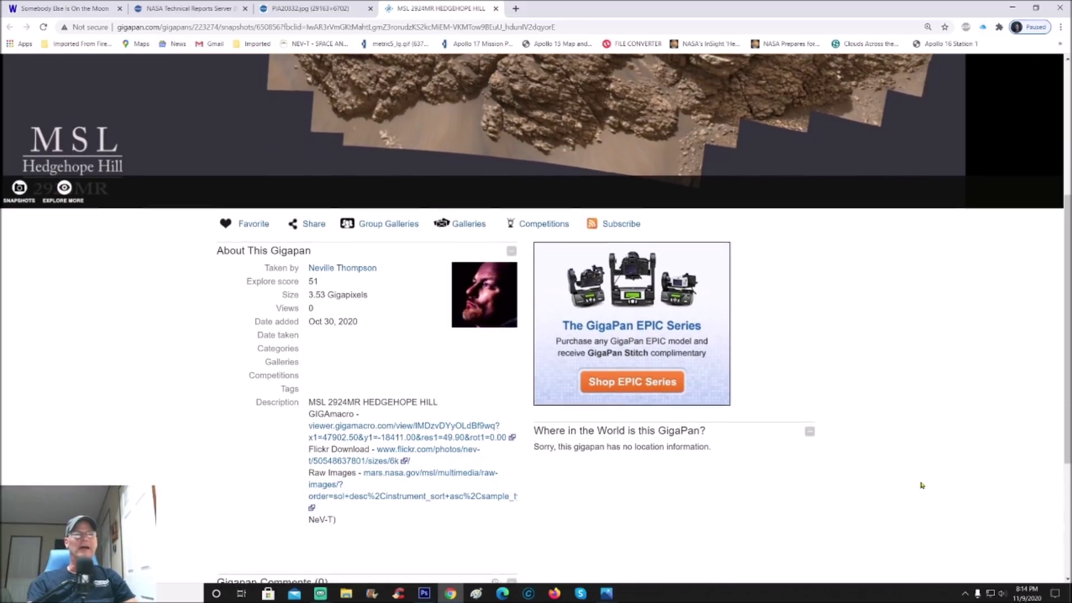
pyautogui.scroll(1, 642, 485)
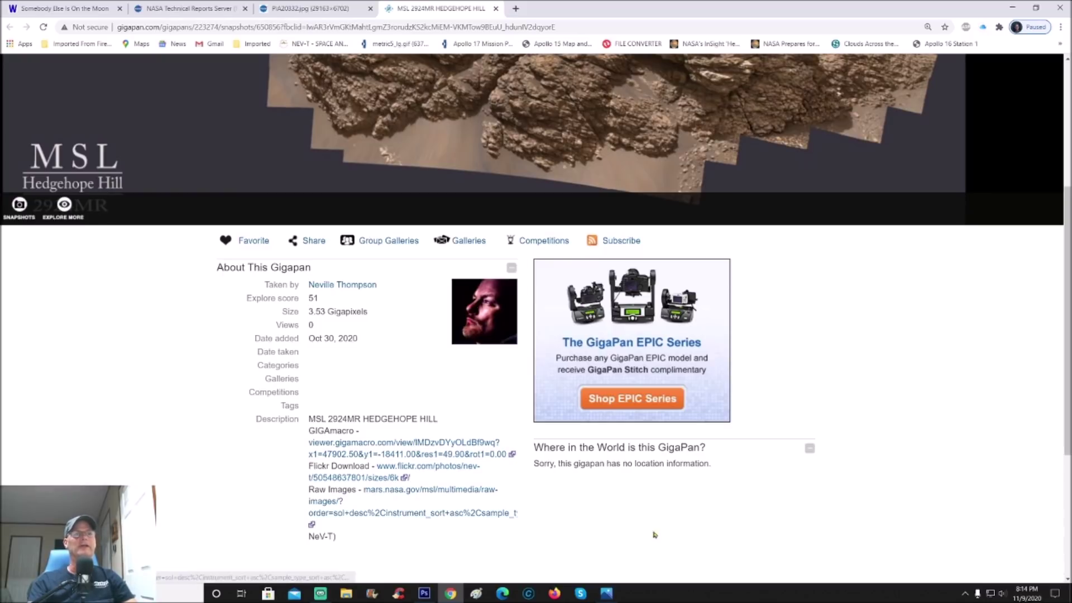
pyautogui.scroll(1, 975, 448)
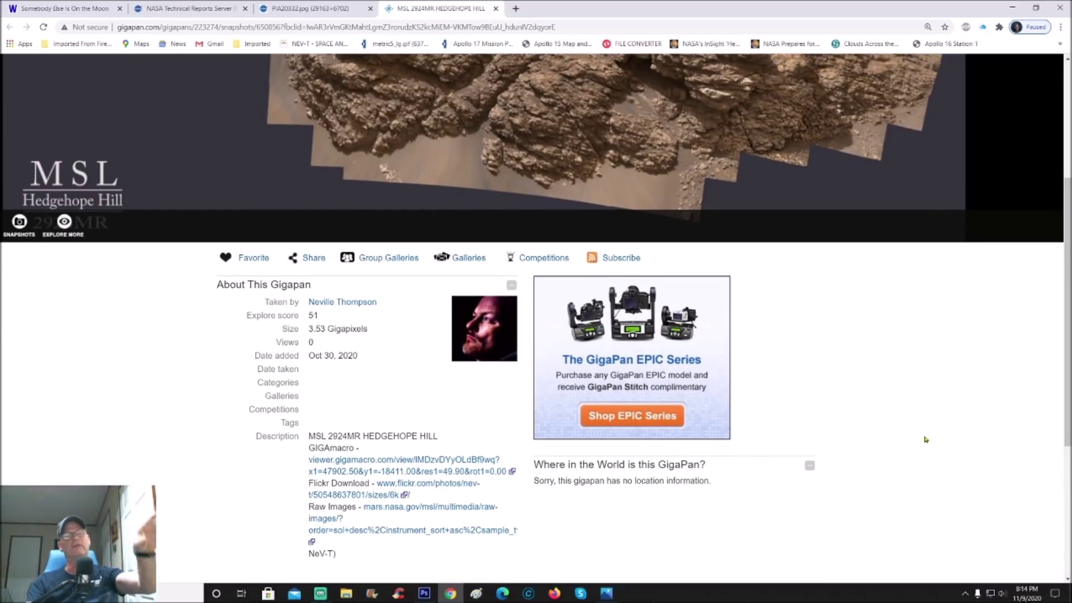
pyautogui.scroll(3, 923, 440)
pyautogui.scroll(1, 923, 441)
pyautogui.scroll(2, 608, 333)
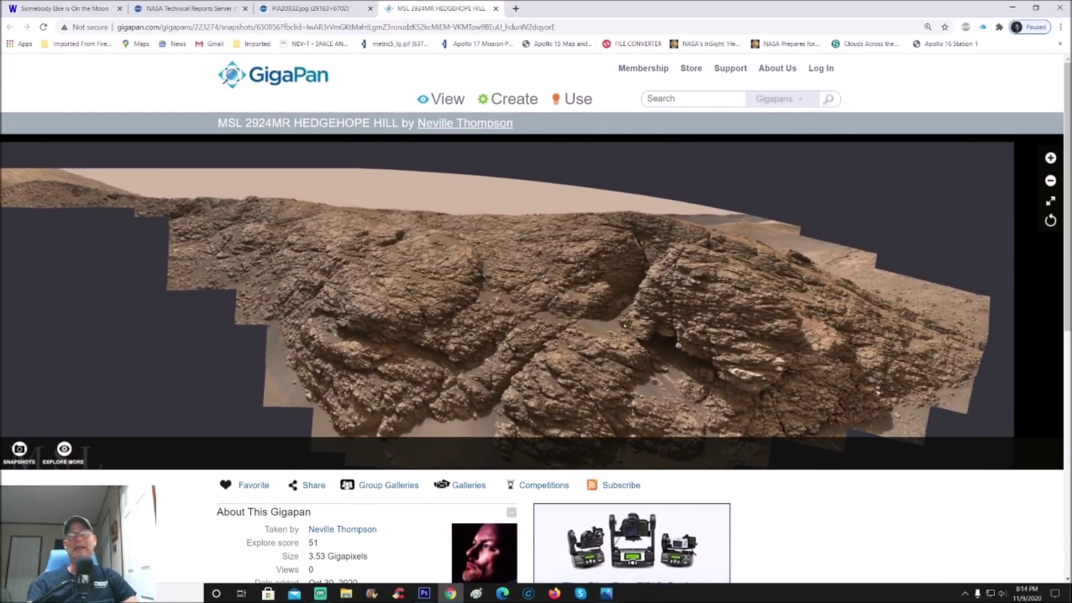
pyautogui.scroll(1, 717, 268)
# - Pan and zoom the Hedgehope Hill panorama onto its central rock face
pyautogui.moveTo(718, 268); pyautogui.dragTo(610, 174)
pyautogui.scroll(-5, 610, 174)
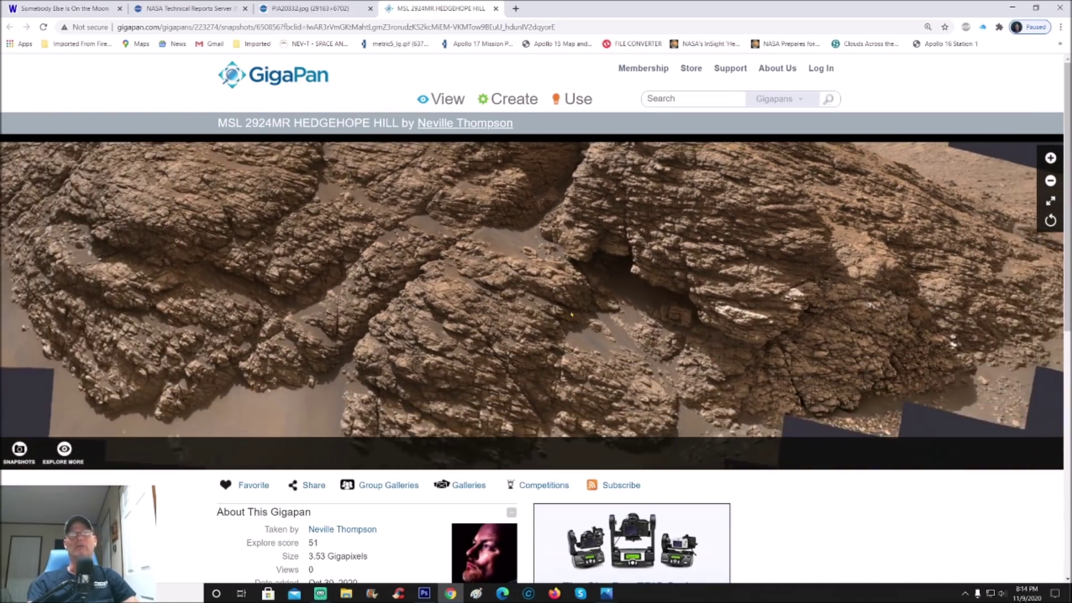
pyautogui.scroll(3, 571, 312)
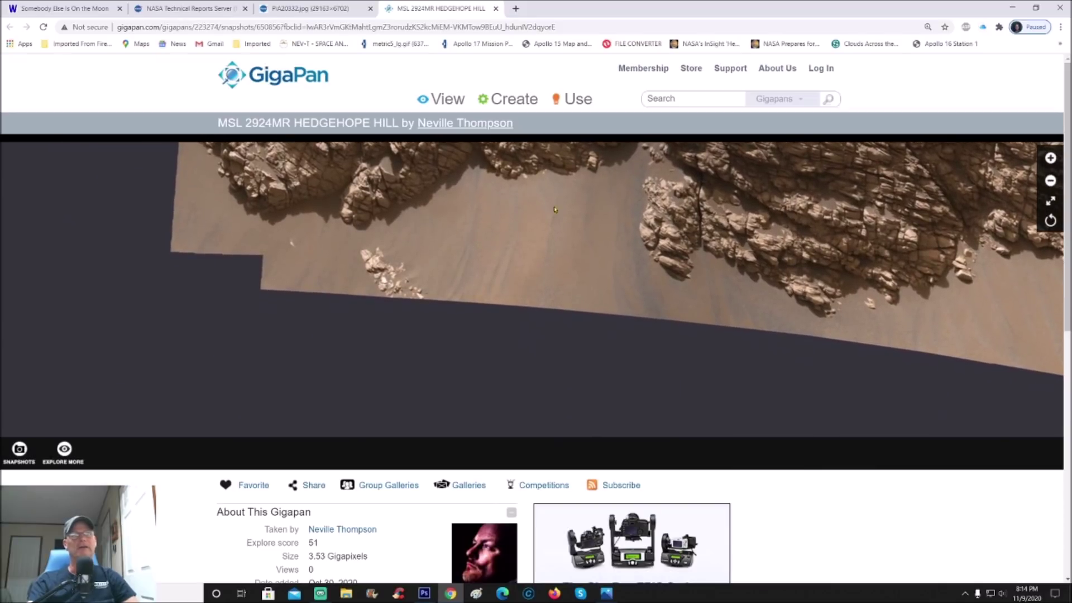
pyautogui.scroll(2, 497, 363)
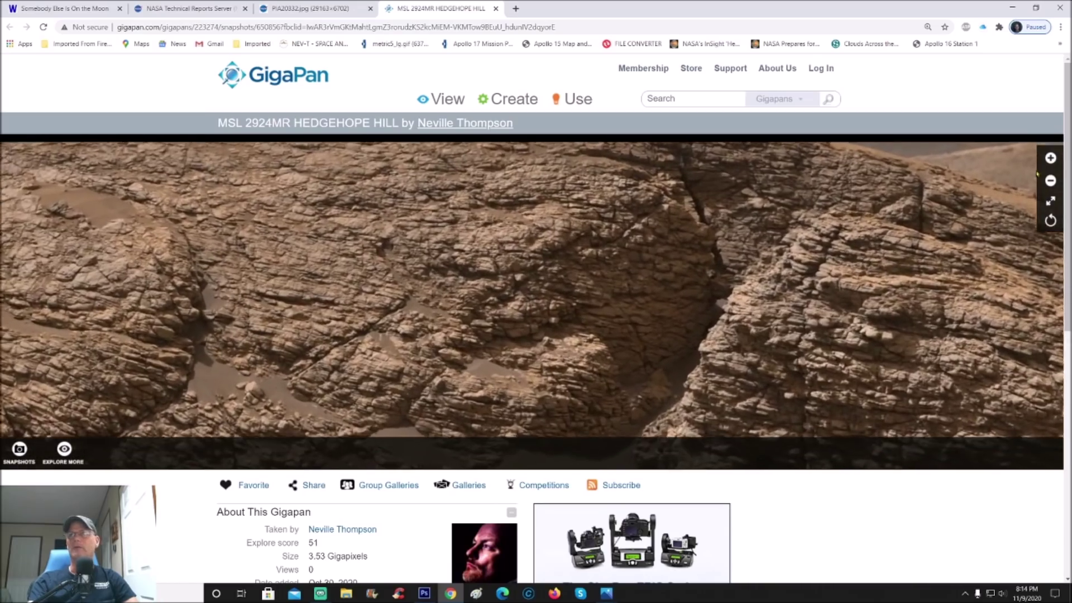
# - Go full screen and zoom in closely on the elongated pale rock on the sunlit ledge
pyautogui.click(1050, 200)
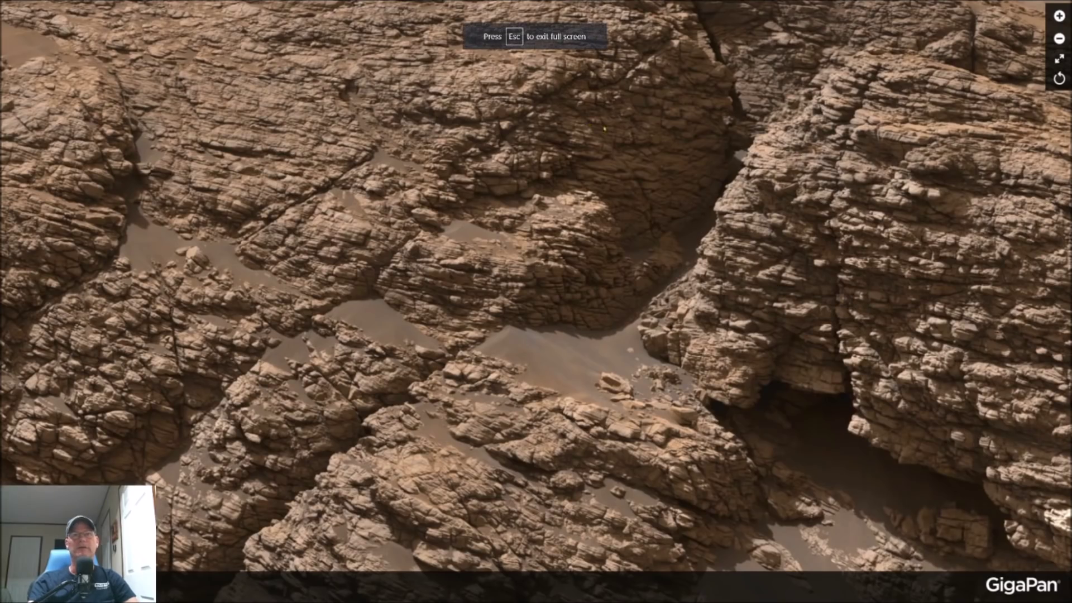
pyautogui.scroll(-3, 604, 129)
pyautogui.scroll(3, 593, 335)
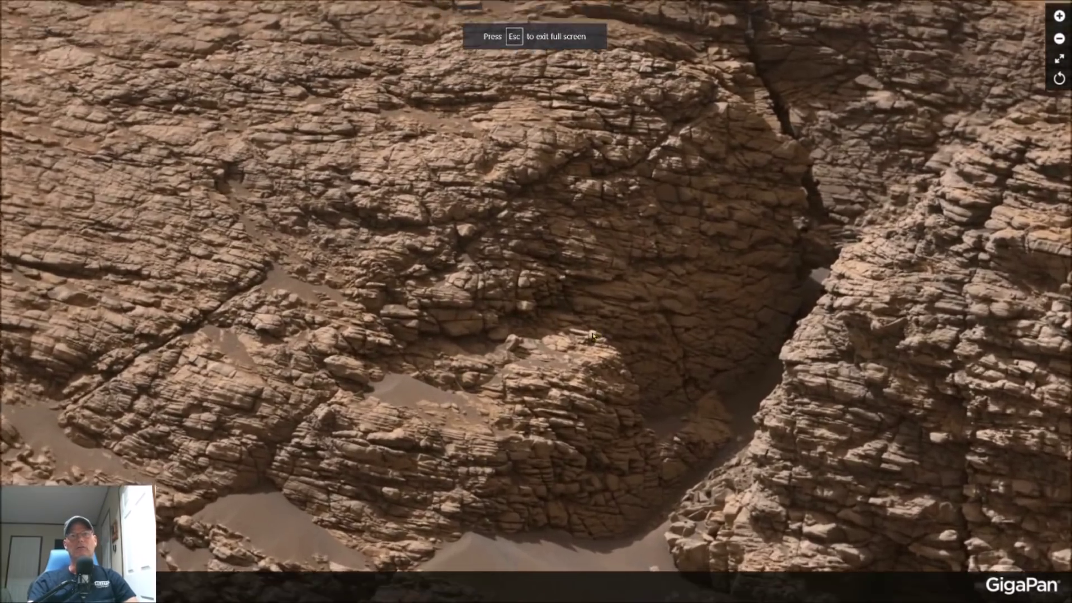
pyautogui.scroll(5, 593, 335)
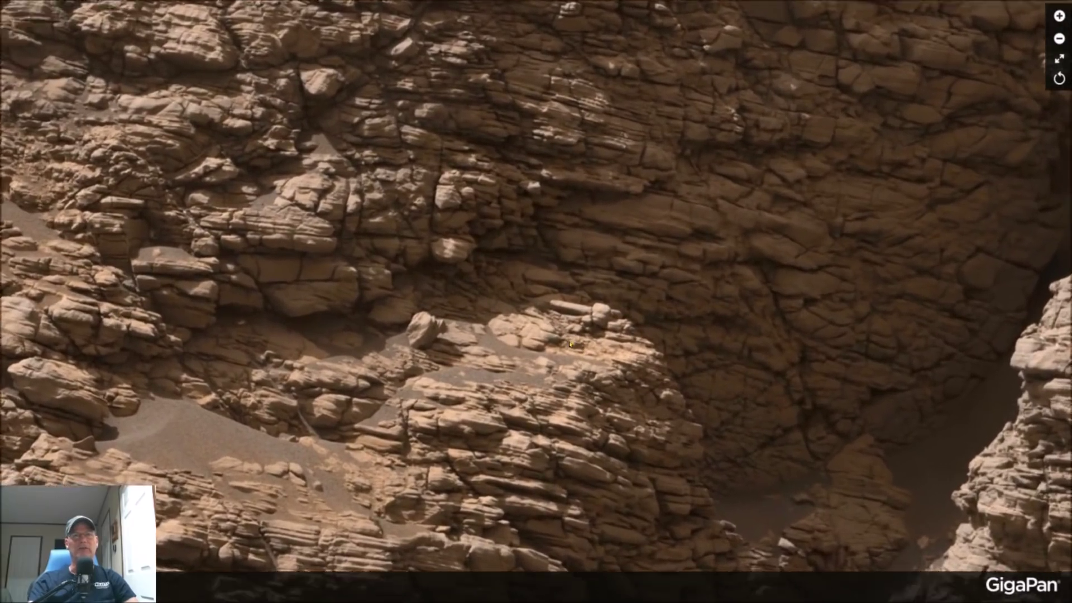
pyautogui.scroll(4, 570, 343)
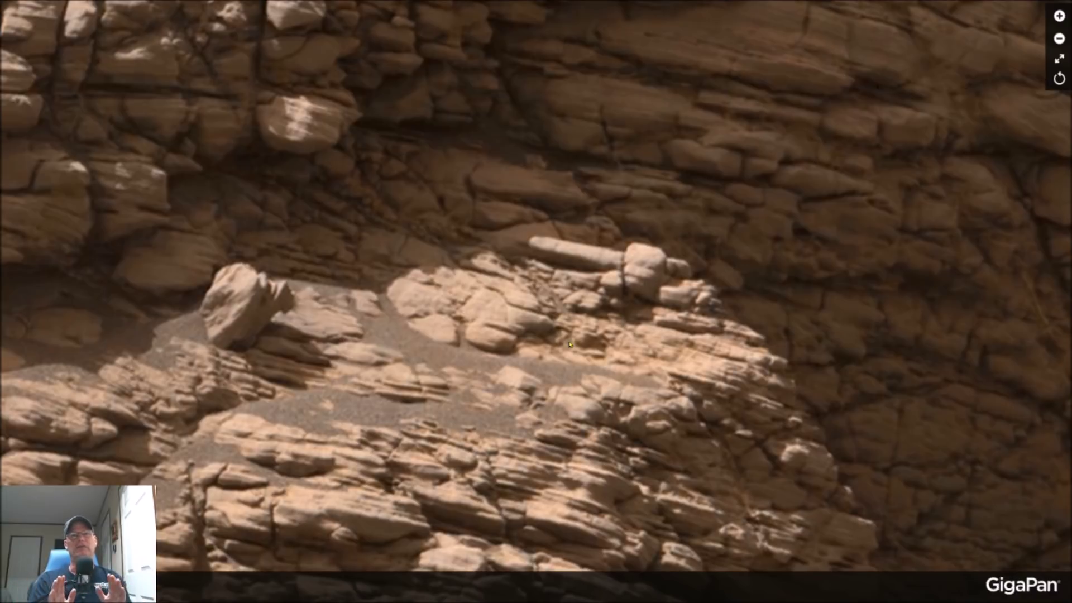
pyautogui.scroll(4, 570, 344)
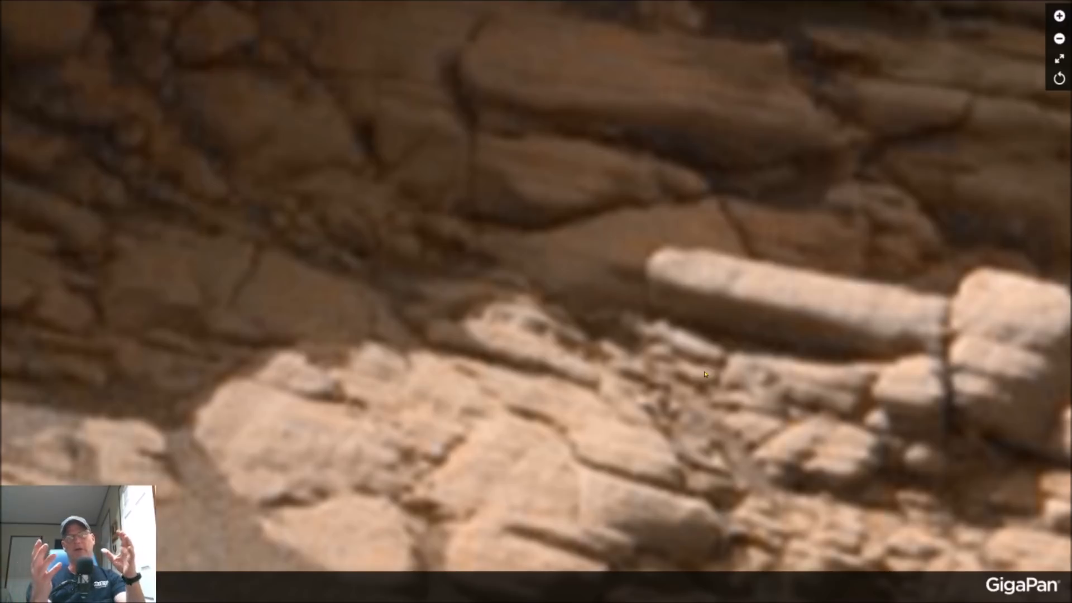
pyautogui.scroll(-3, 704, 374)
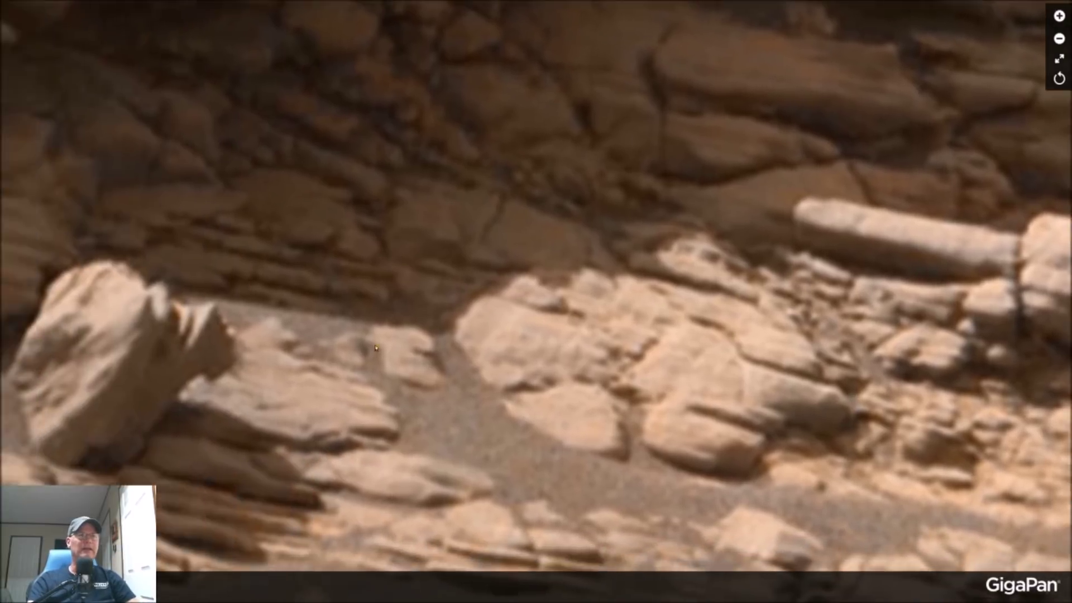
# - Pull back to a wider view showing the angular boulder beside the cylindrical rock
pyautogui.scroll(2, 335, 471)
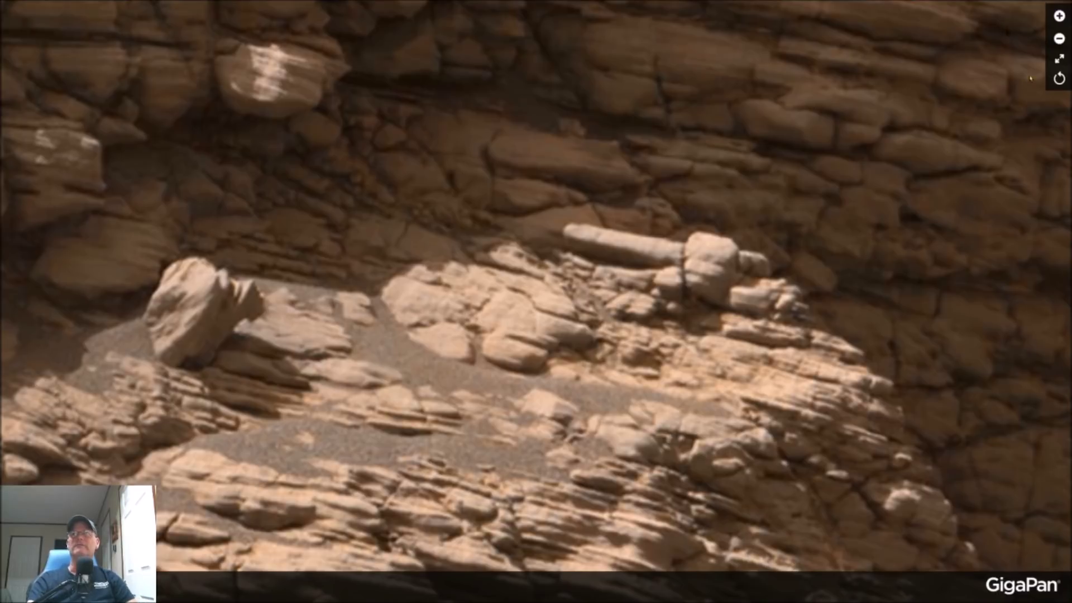
# - Switch to Photoshop and compare Snapshots 1, 2 and 3, ending on the cooler grey Snapshot 3
pyautogui.press('Escape')
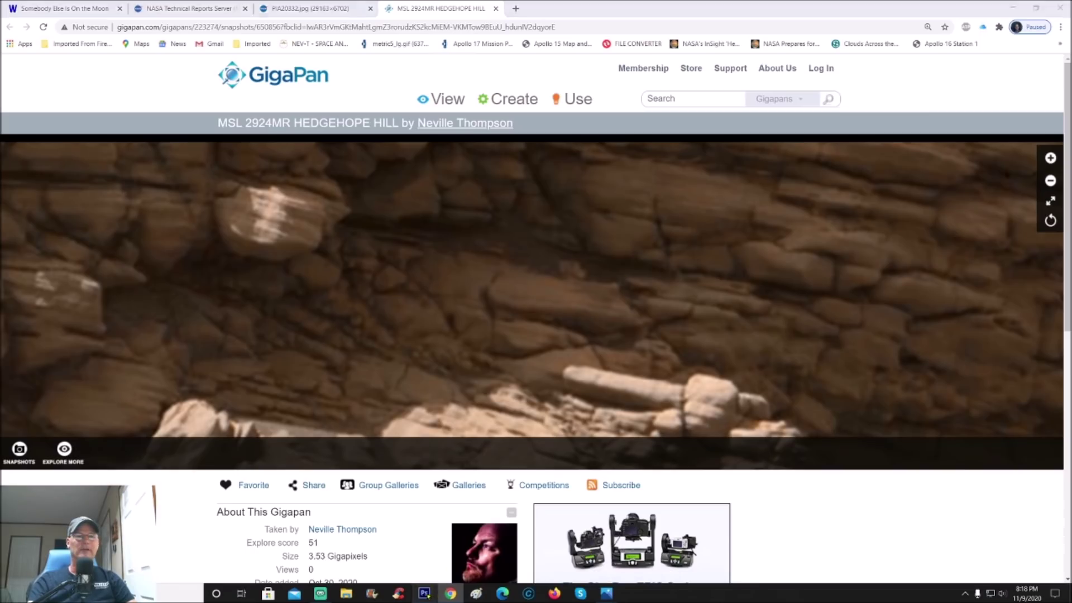
pyautogui.hotkey('alt', 'Tab')
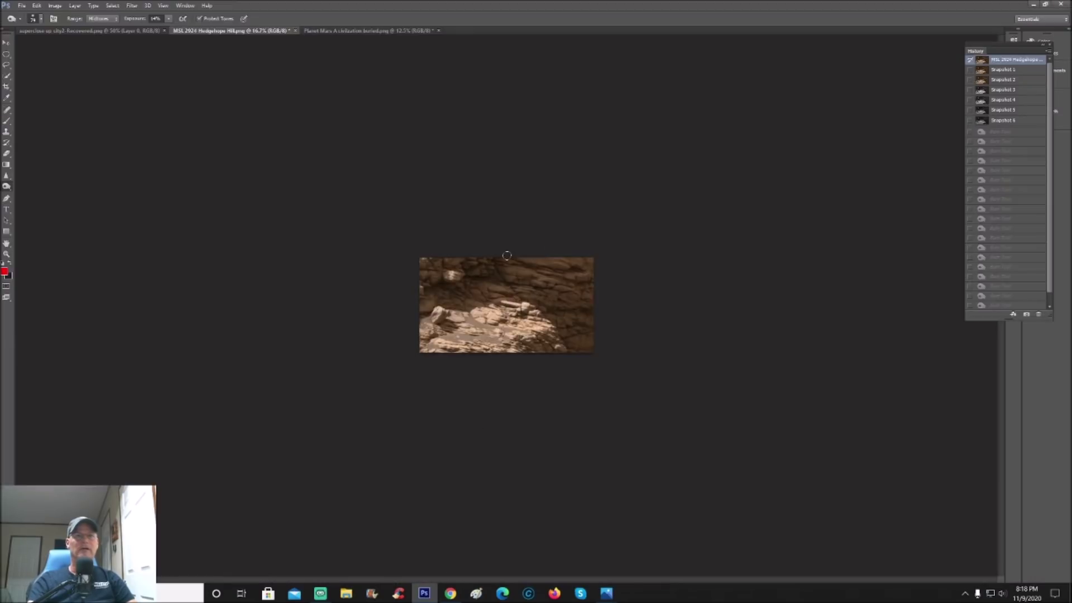
pyautogui.click(1015, 70)
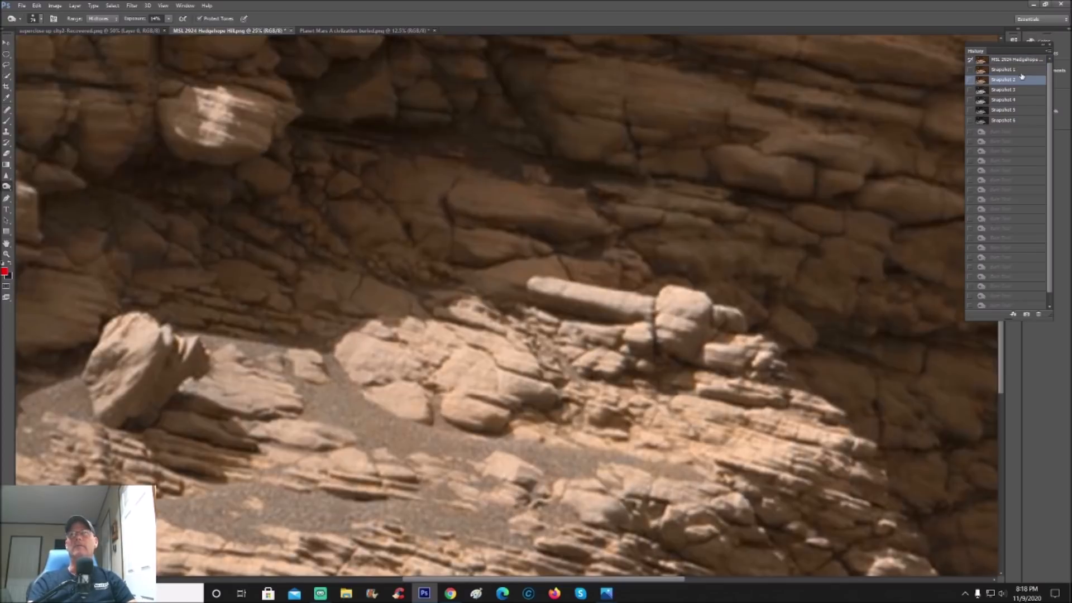
pyautogui.hotkey('ctrl', '+')
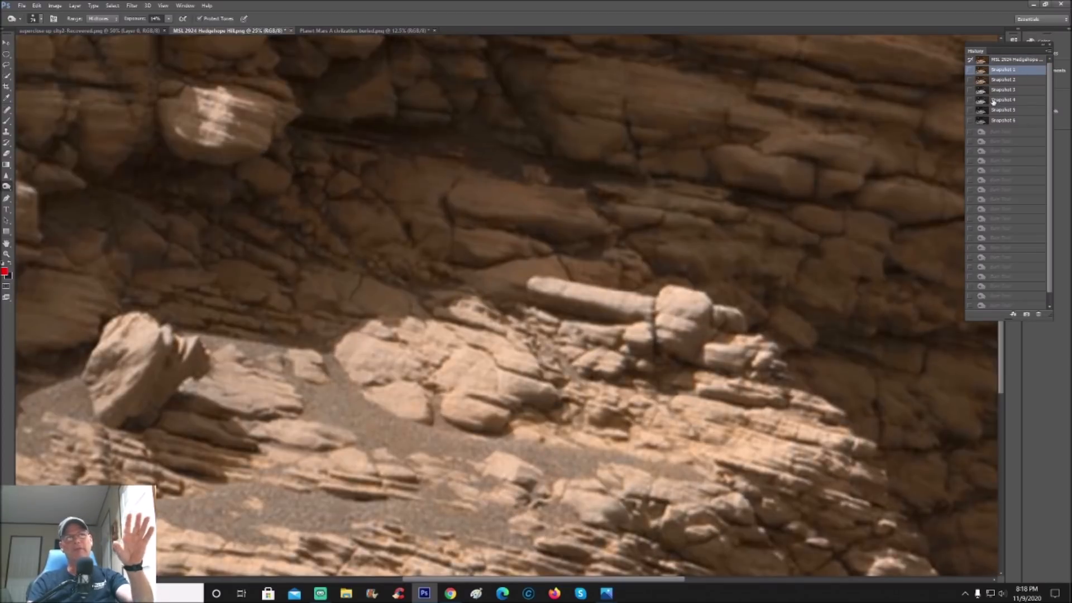
pyautogui.click(1020, 80)
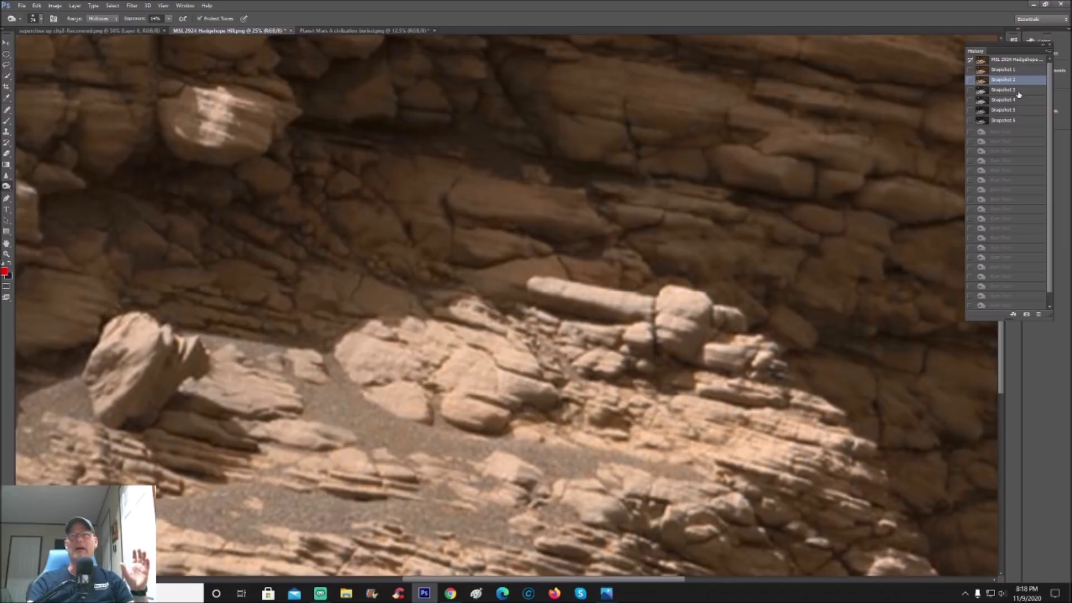
pyautogui.click(1019, 91)
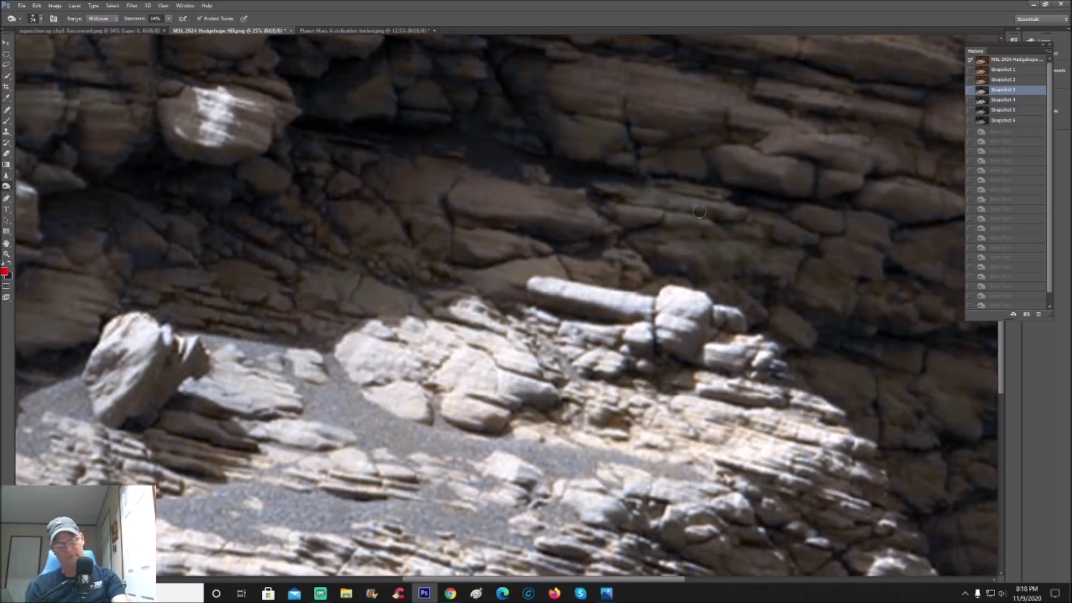
pyautogui.hotkey('ctrl', '-')
pyautogui.hotkey('ctrl', '-')
# - Zoom to 33.3% and flip between Snapshots 1, 2 and 3 to compare them
pyautogui.hotkey('ctrl', '+')
pyautogui.hotkey('ctrl', '+')
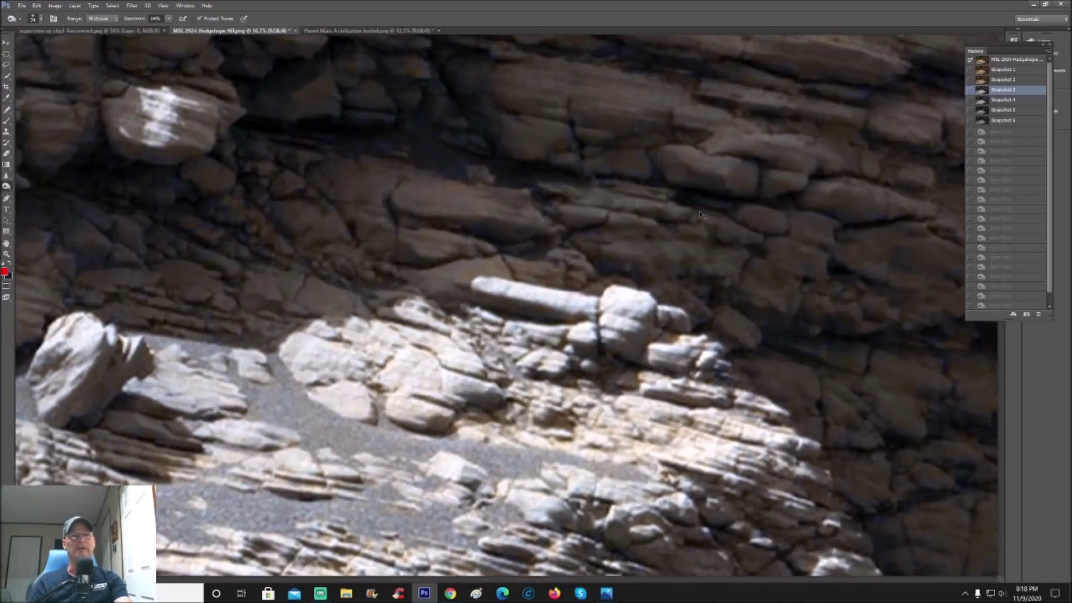
pyautogui.hotkey('ctrl', '+')
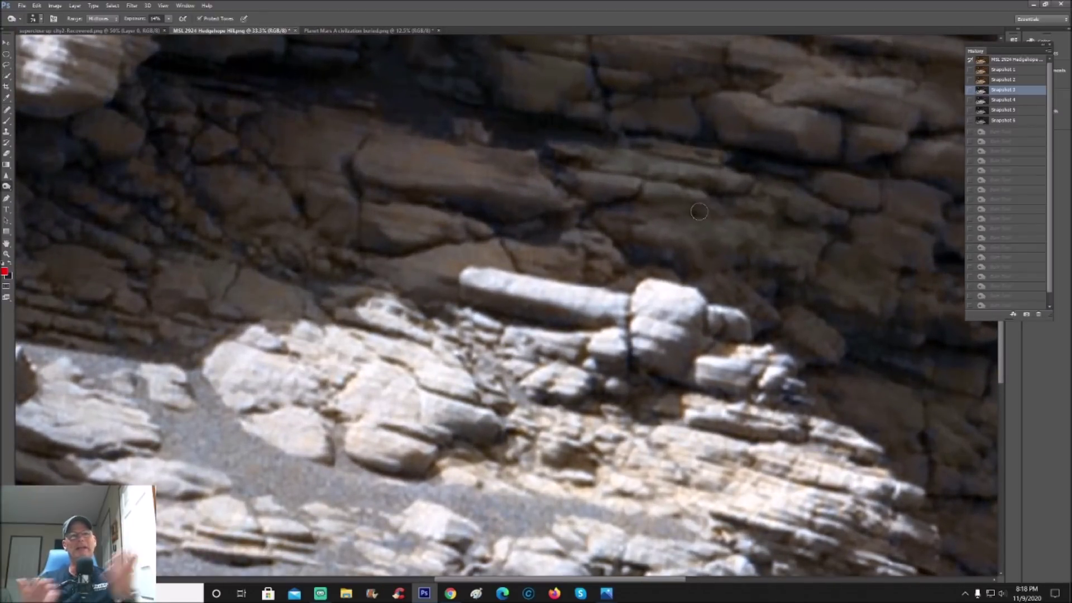
pyautogui.hotkey('ctrl', '+')
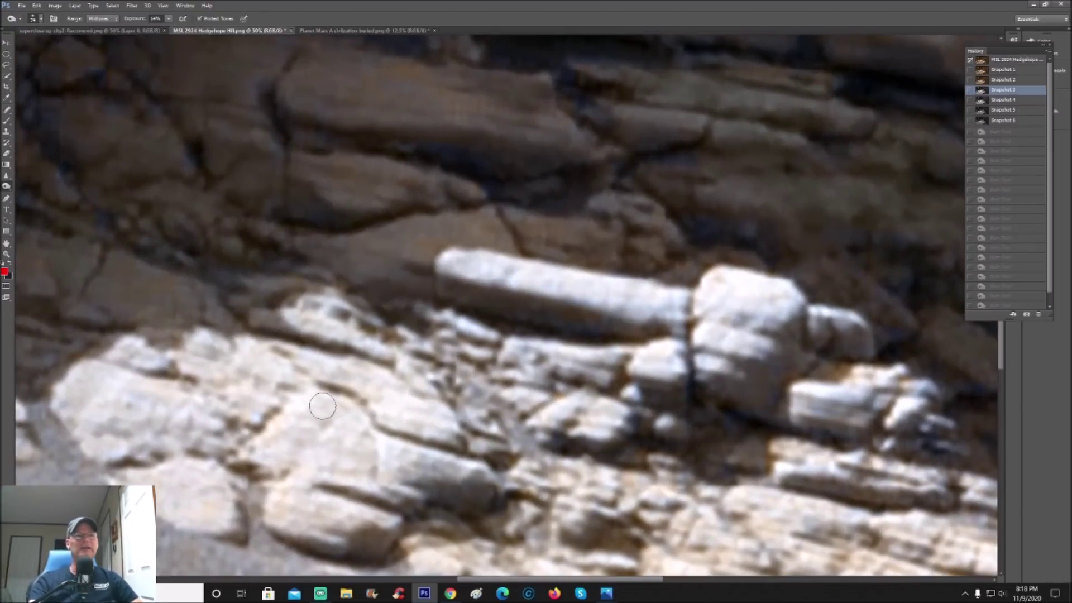
pyautogui.hscroll(-3, 541, 360)
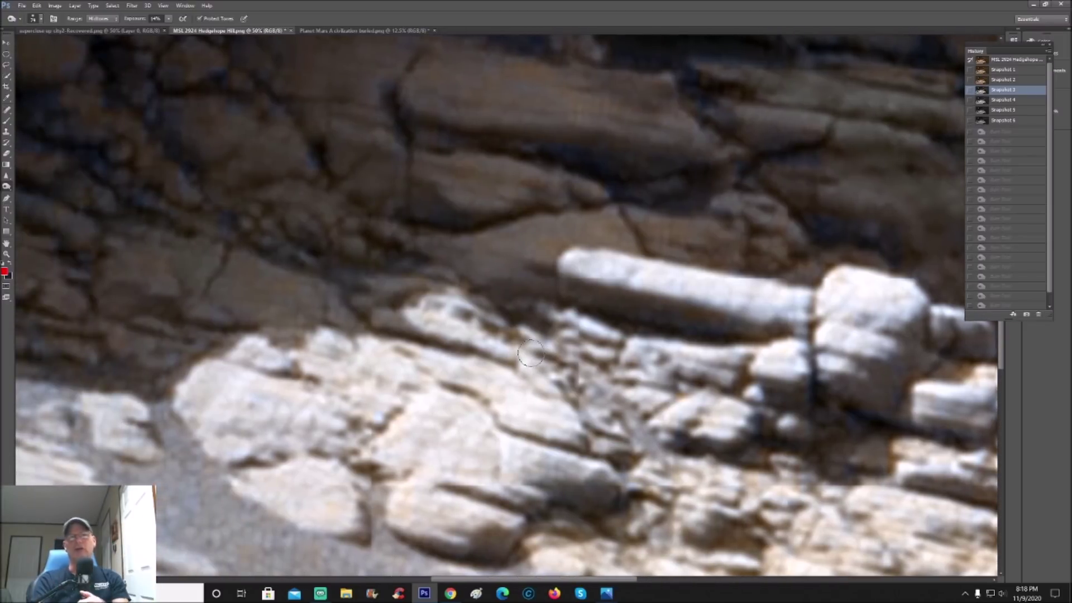
pyautogui.click(1031, 70)
pyautogui.click(1029, 81)
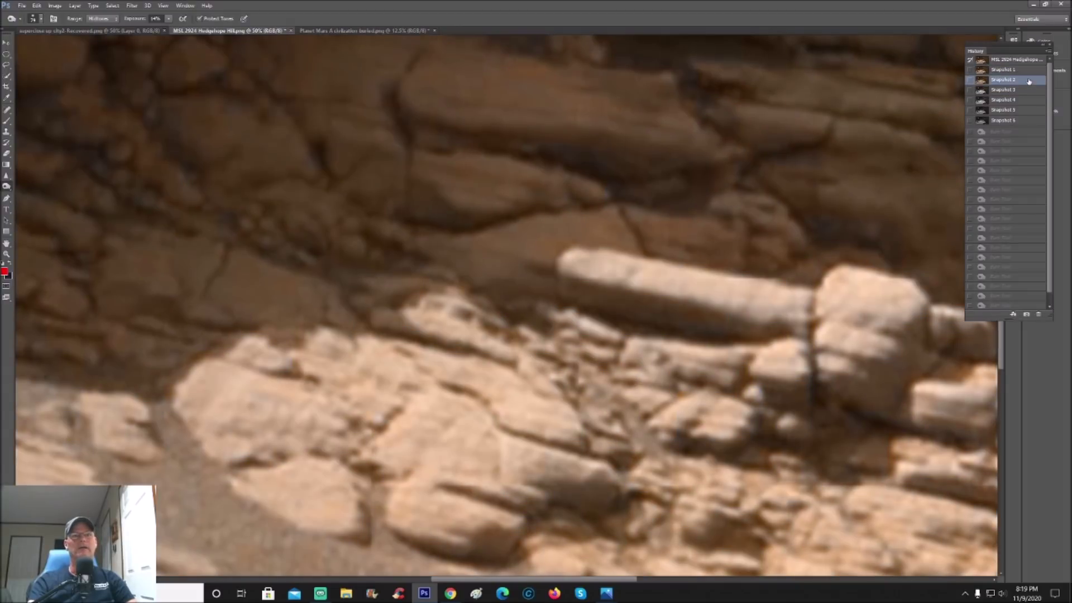
pyautogui.click(1031, 71)
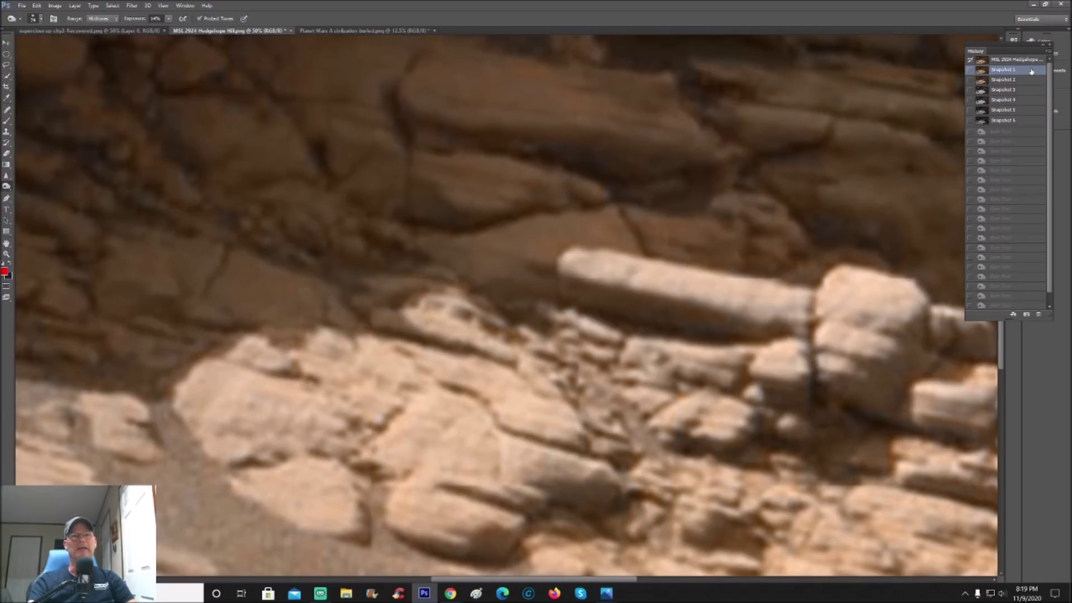
pyautogui.click(1028, 80)
pyautogui.click(1027, 90)
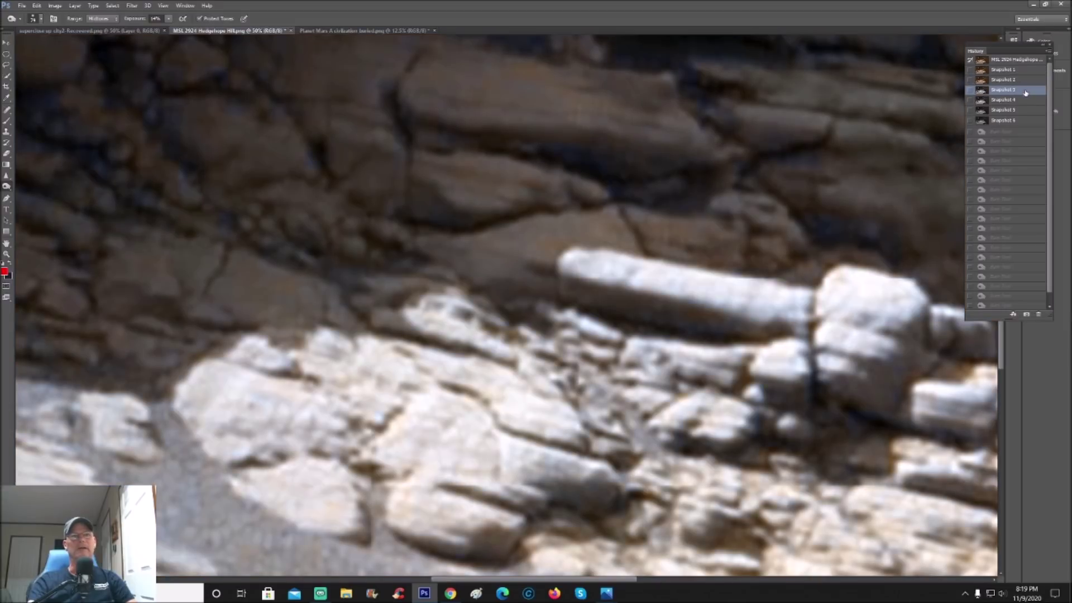
# - Check the bluer Snapshot 4, settle on warm Snapshot 2, and start a red brush mark on the pale rock
pyautogui.hotkey('ctrl', '-')
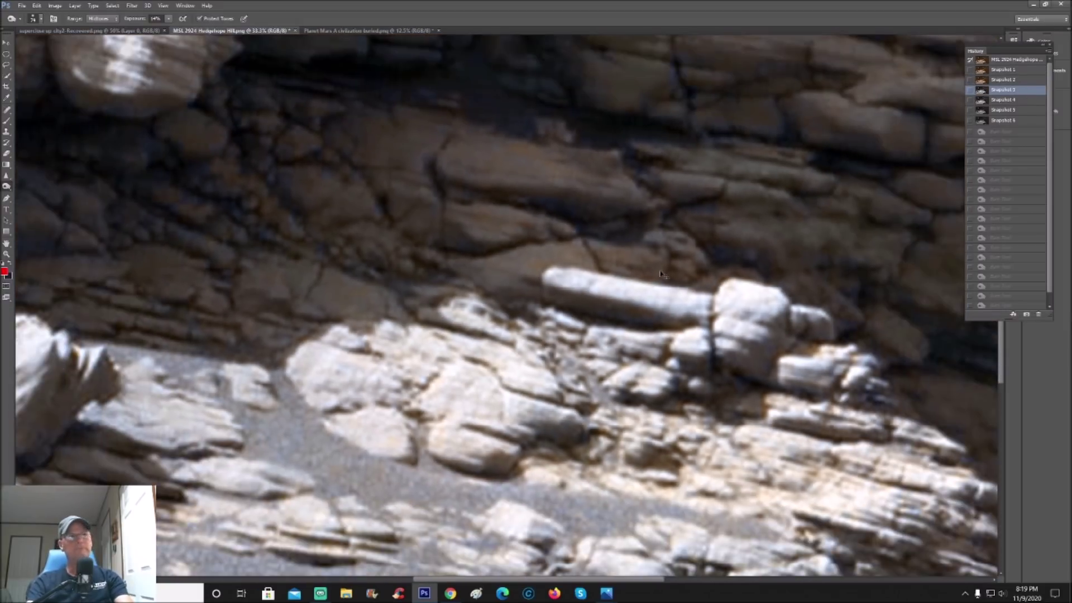
pyautogui.click(1005, 100)
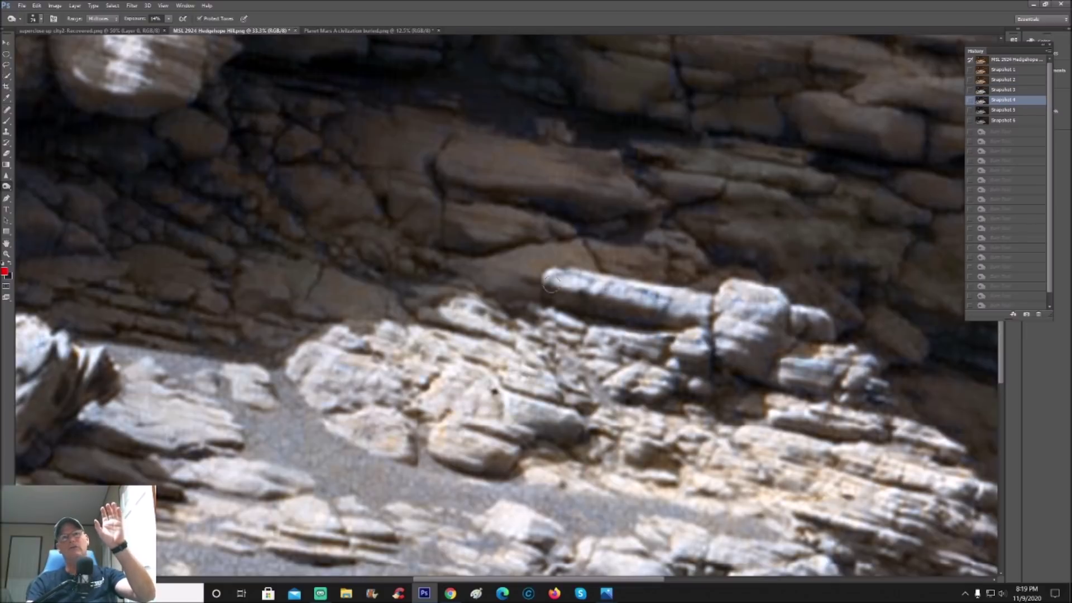
pyautogui.click(1019, 91)
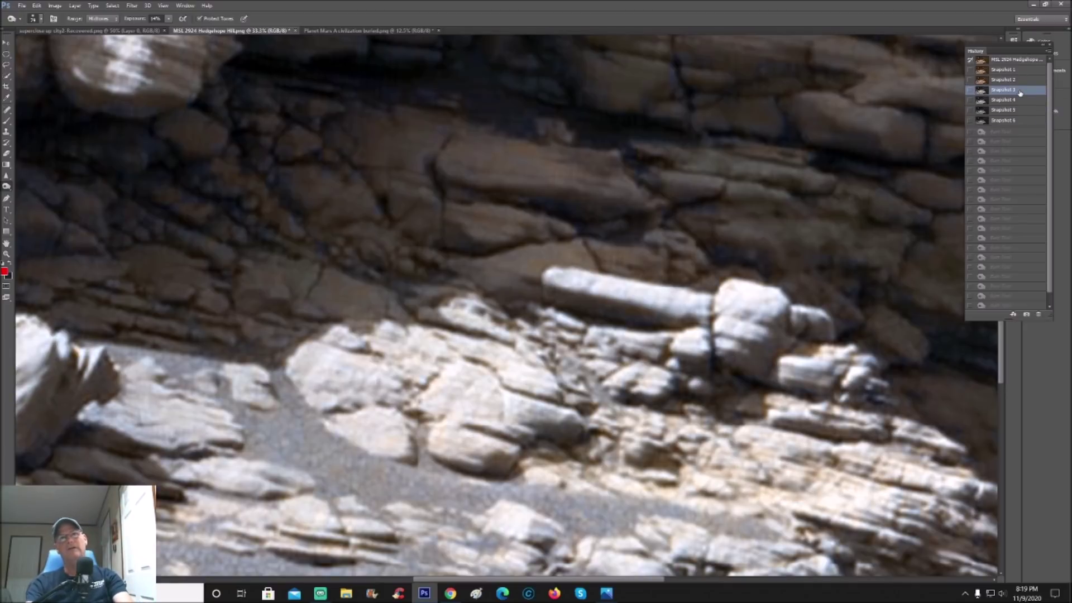
pyautogui.hotkey('ctrl', '+')
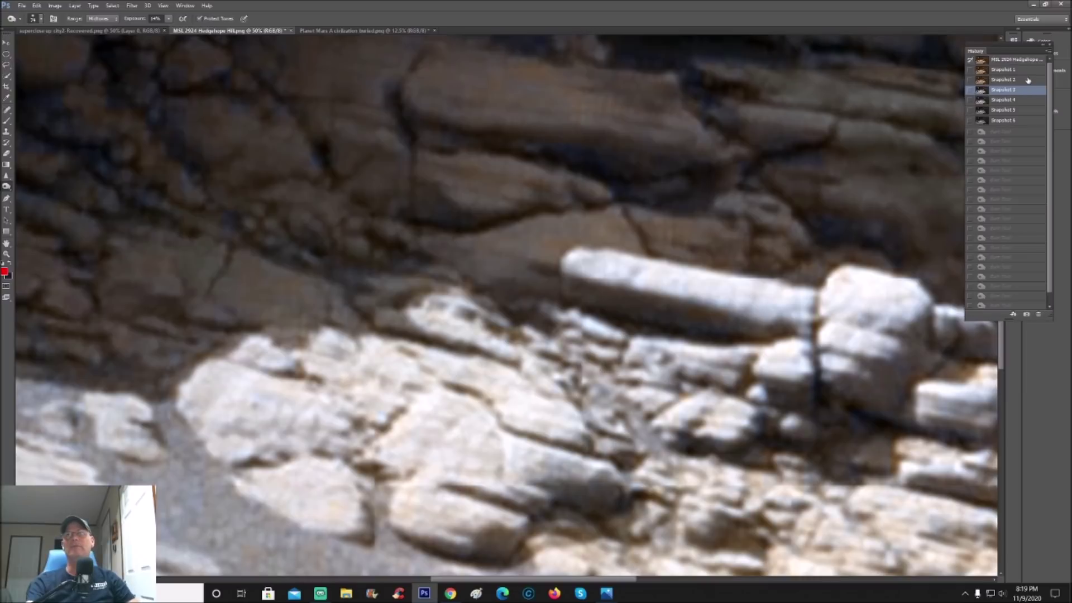
pyautogui.click(1028, 80)
pyautogui.press('b')
pyautogui.click(591, 261)
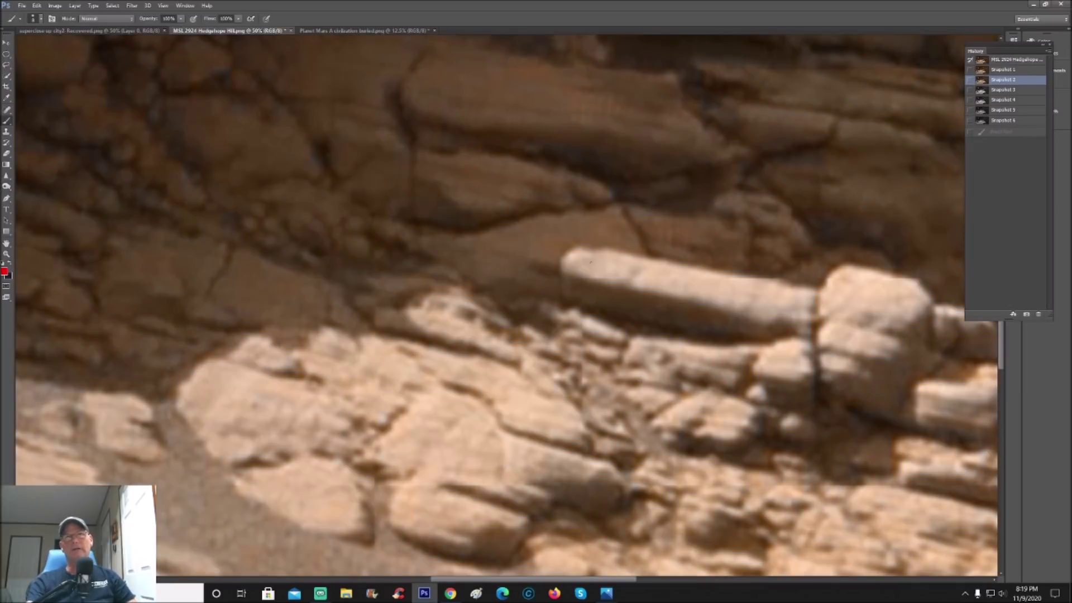
# - Outline the long pale rock's end and body with red brush strokes, then revert to Snapshot 3
pyautogui.moveTo(608, 255); pyautogui.dragTo(634, 261)
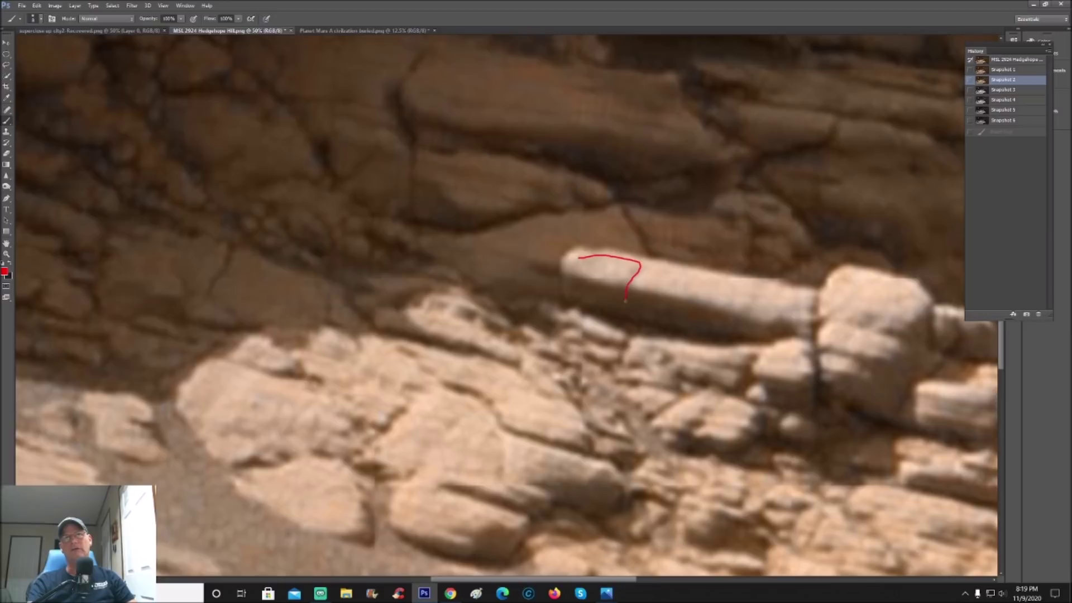
pyautogui.moveTo(626, 301); pyautogui.dragTo(624, 302)
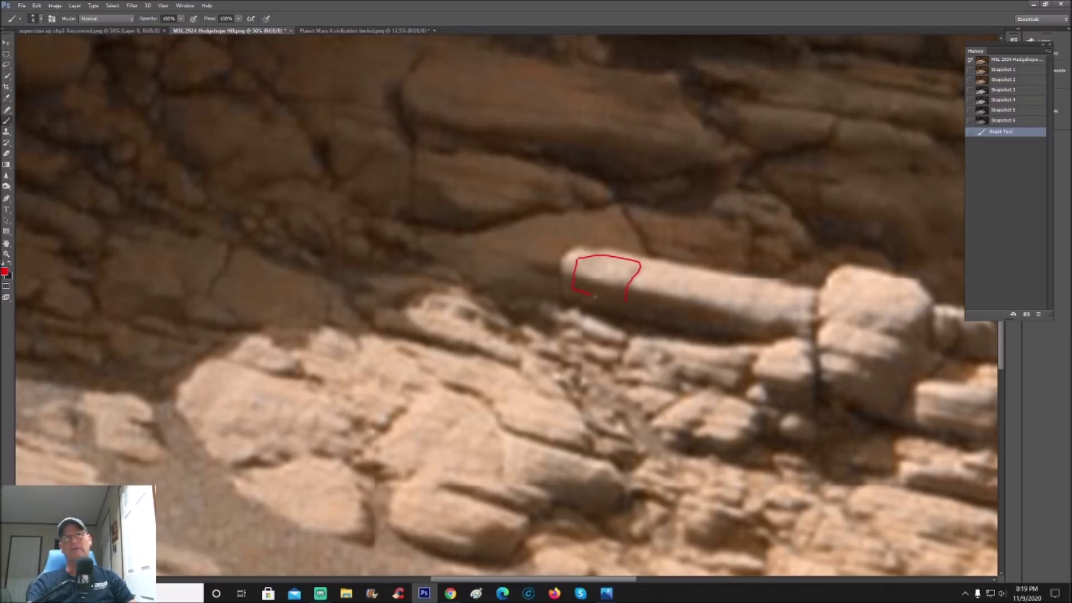
pyautogui.click(623, 302)
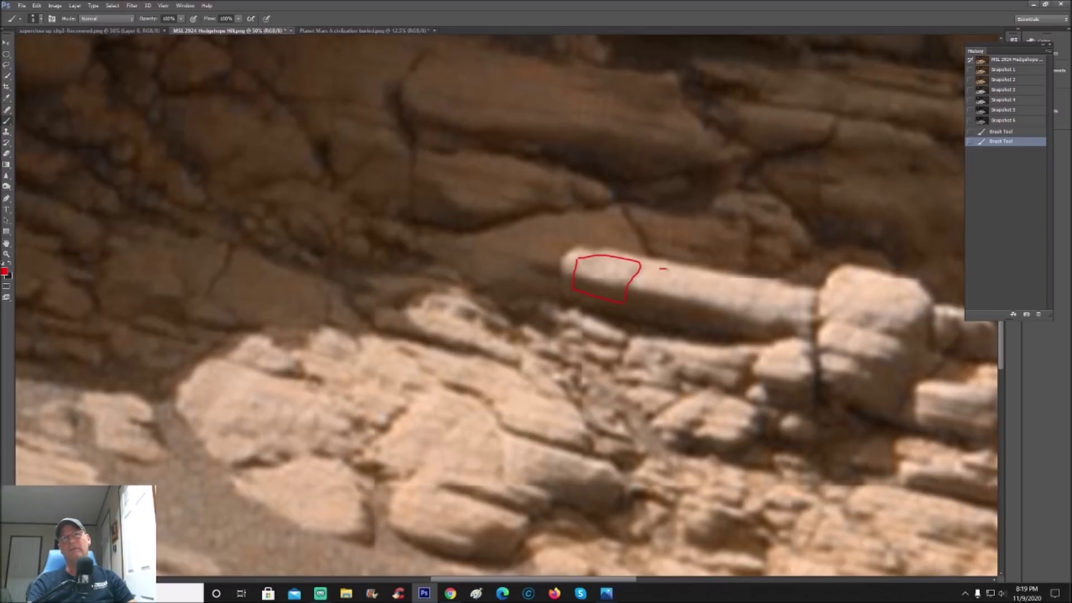
pyautogui.moveTo(687, 273)
pyautogui.mouseDown()
pyautogui.moveTo(757, 292)
pyautogui.moveTo(739, 327)
pyautogui.mouseUp()
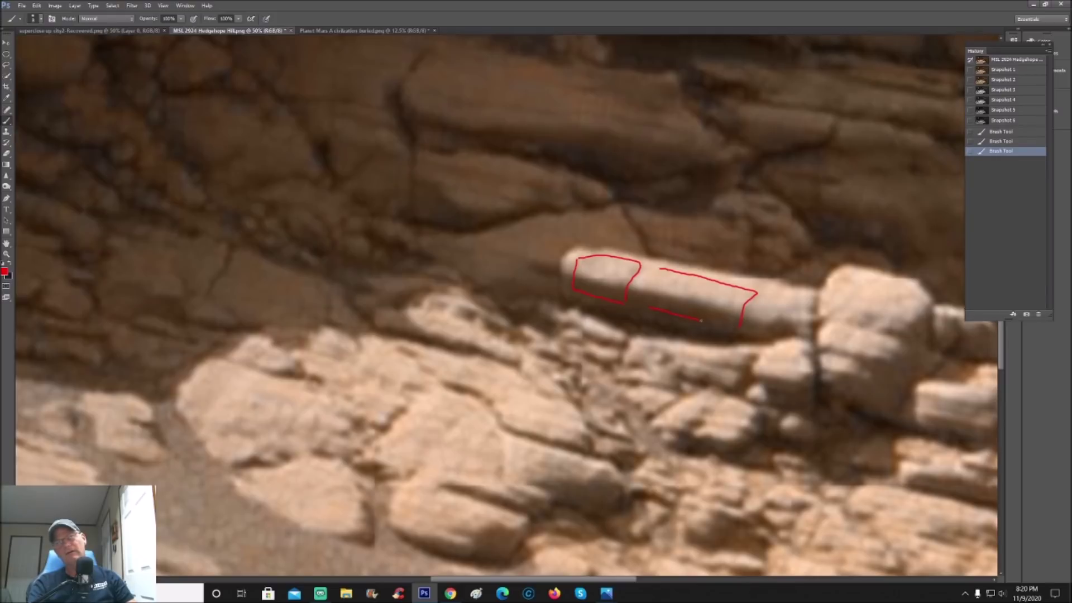
pyautogui.moveTo(738, 329); pyautogui.dragTo(741, 328)
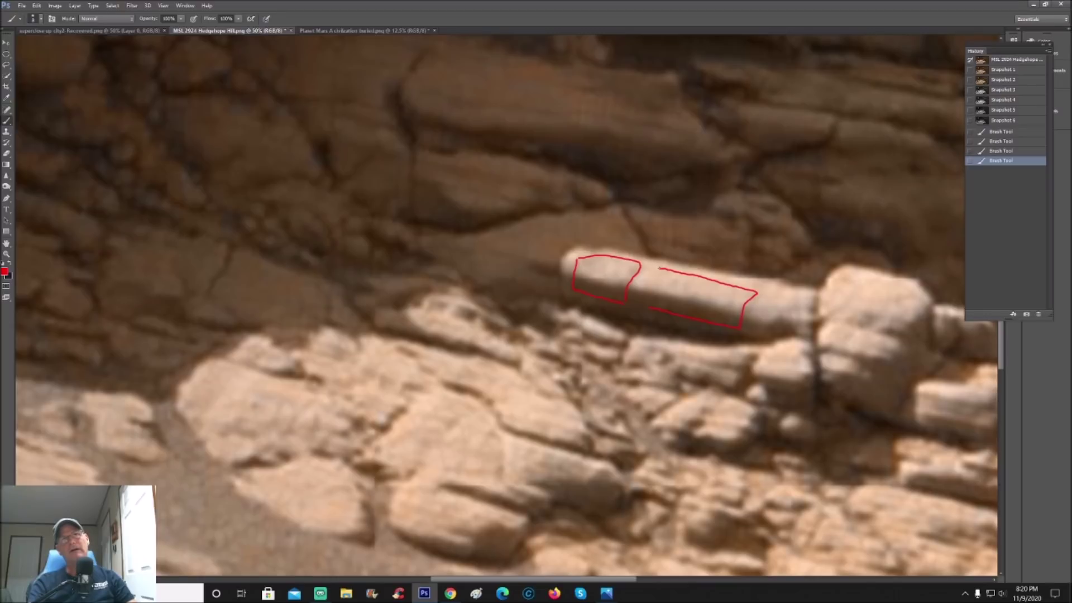
pyautogui.moveTo(660, 268); pyautogui.dragTo(652, 274)
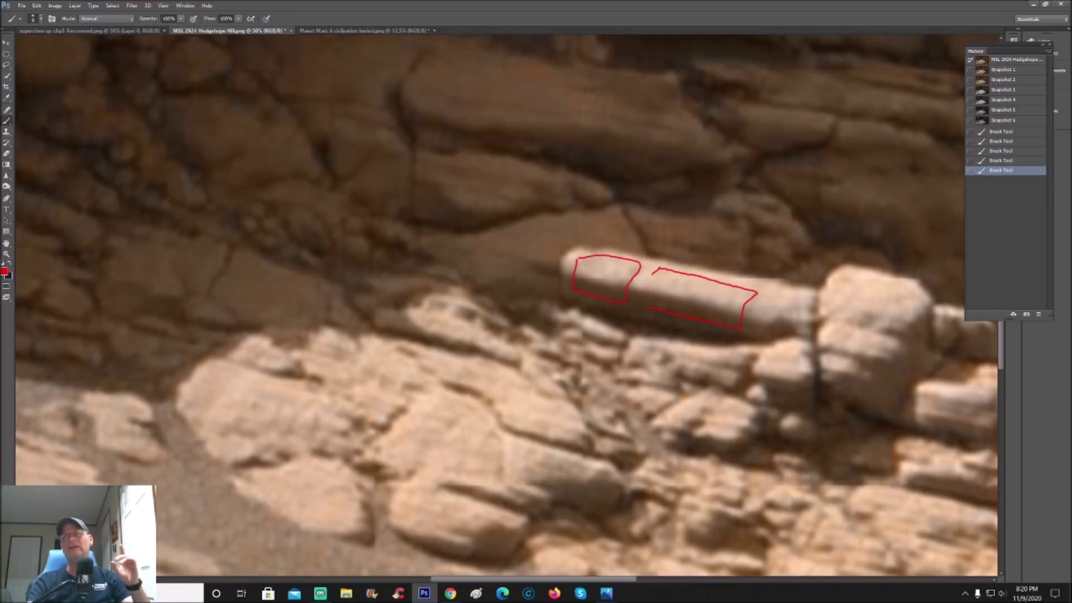
pyautogui.click(1030, 90)
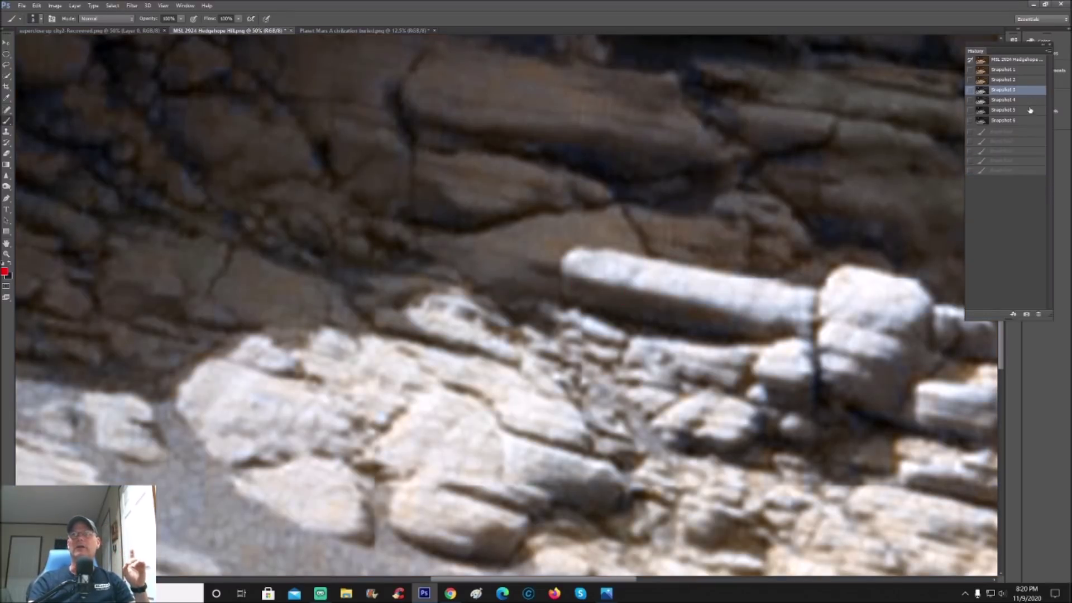
# - Switch to the darker Snapshot 4 and paint a curved red mark along the rock
pyautogui.click(1030, 99)
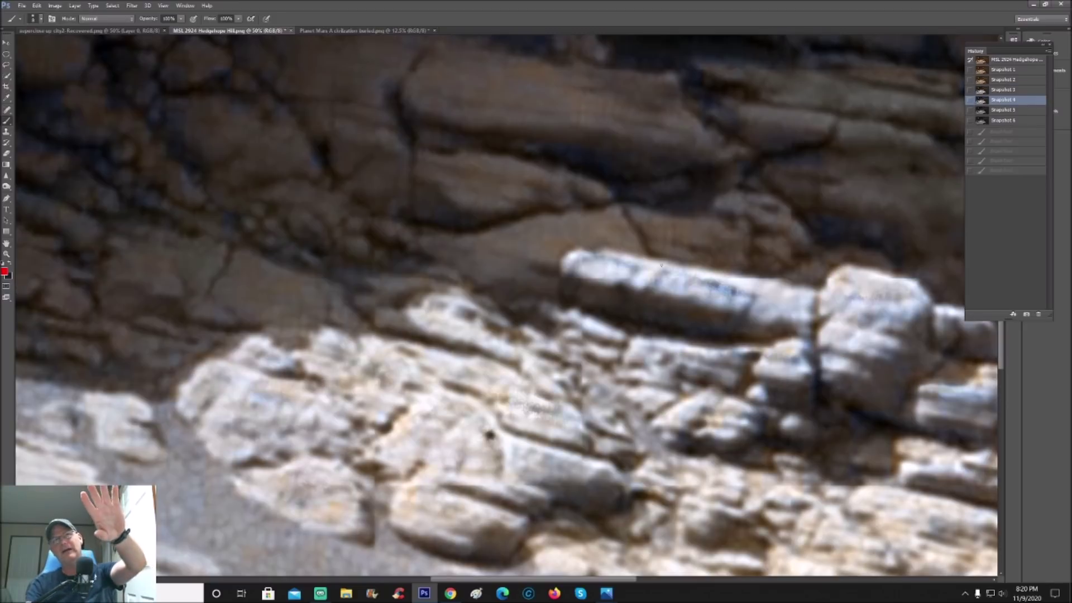
pyautogui.moveTo(642, 317)
pyautogui.mouseDown()
pyautogui.moveTo(697, 276)
pyautogui.moveTo(750, 296)
pyautogui.moveTo(734, 325)
pyautogui.mouseUp()
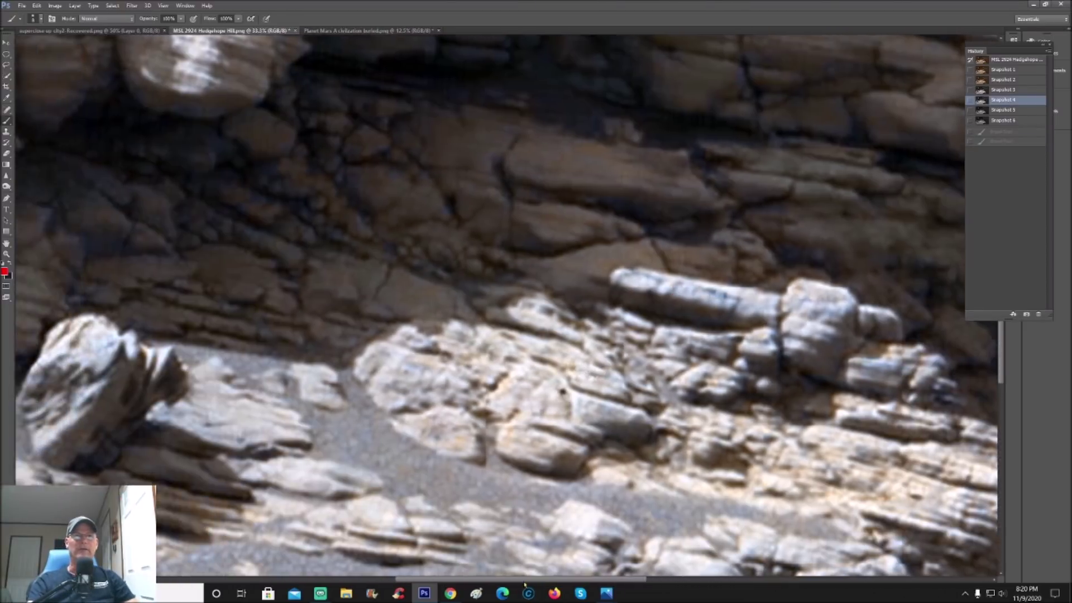
pyautogui.moveTo(525, 580); pyautogui.dragTo(449, 581)
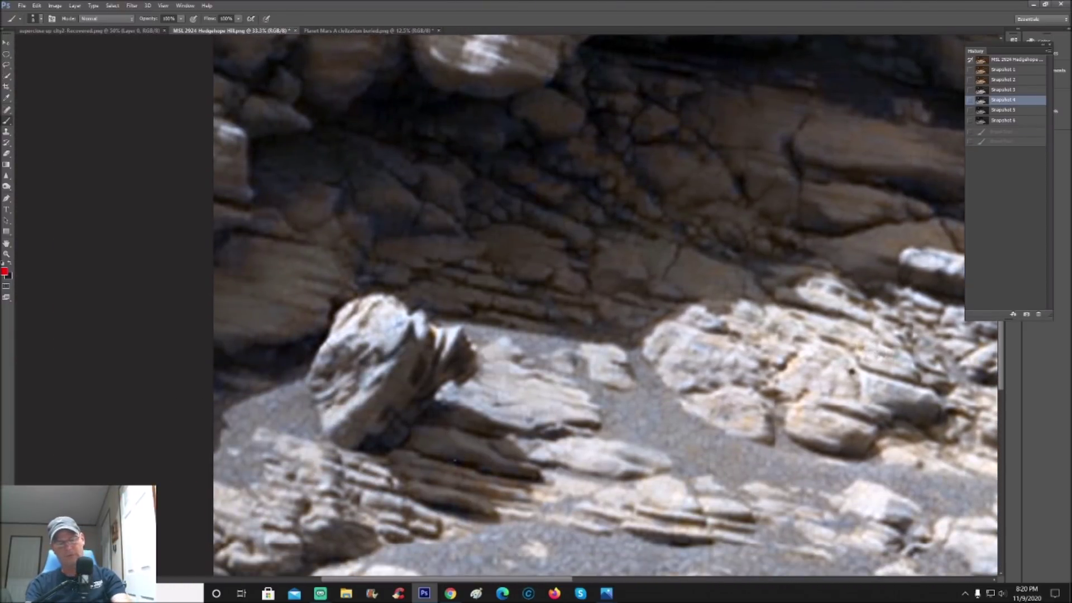
# - Zoom in and outline a dark band on the leaning rock at left in red
pyautogui.hotkey('ctrl', '+')
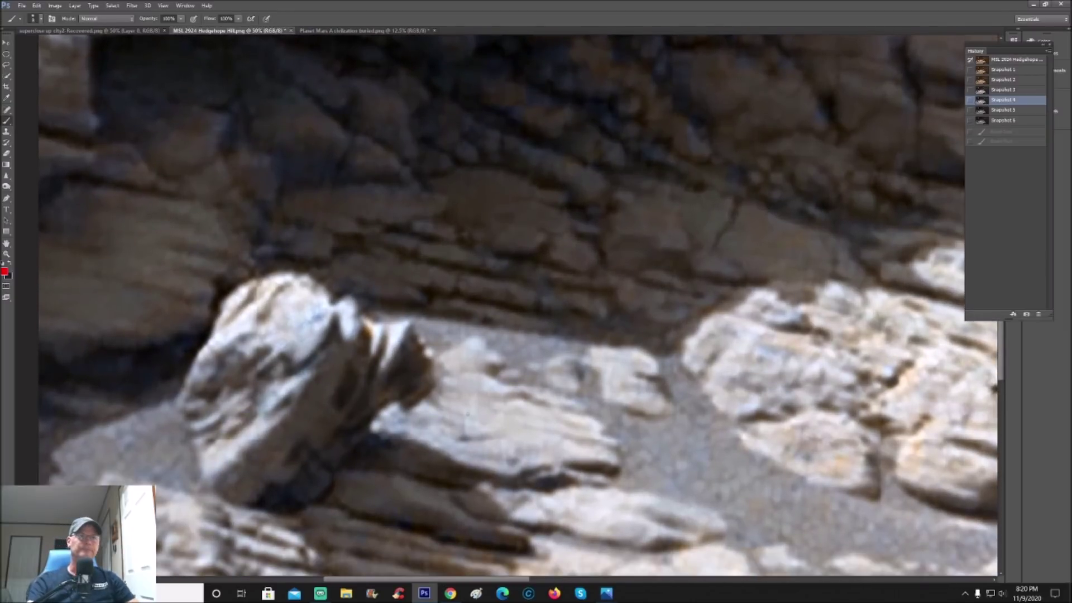
pyautogui.scroll(-1, 518, 305)
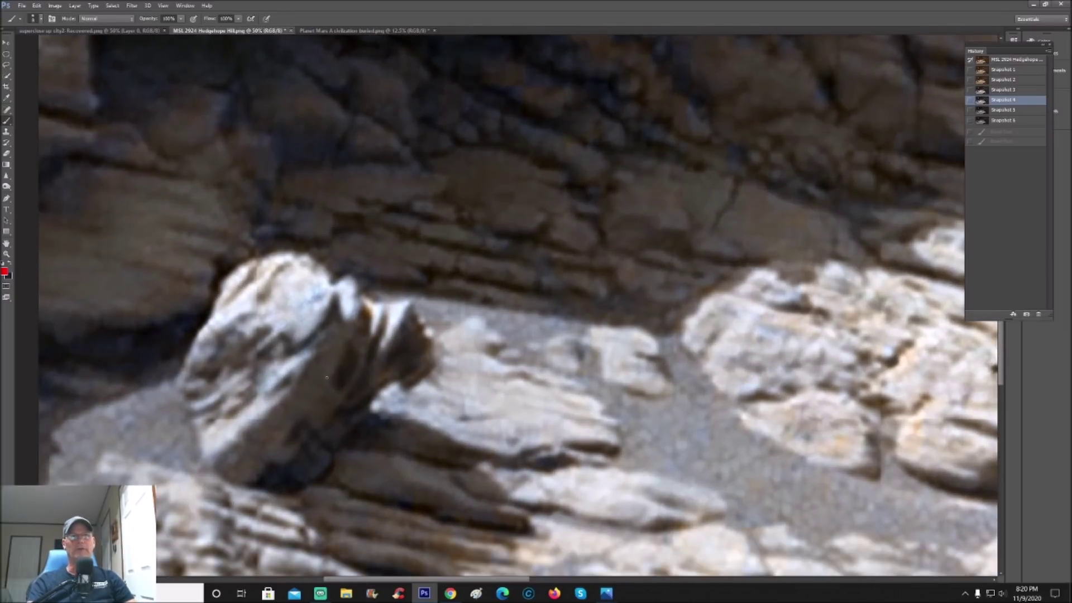
pyautogui.moveTo(335, 387); pyautogui.dragTo(338, 389)
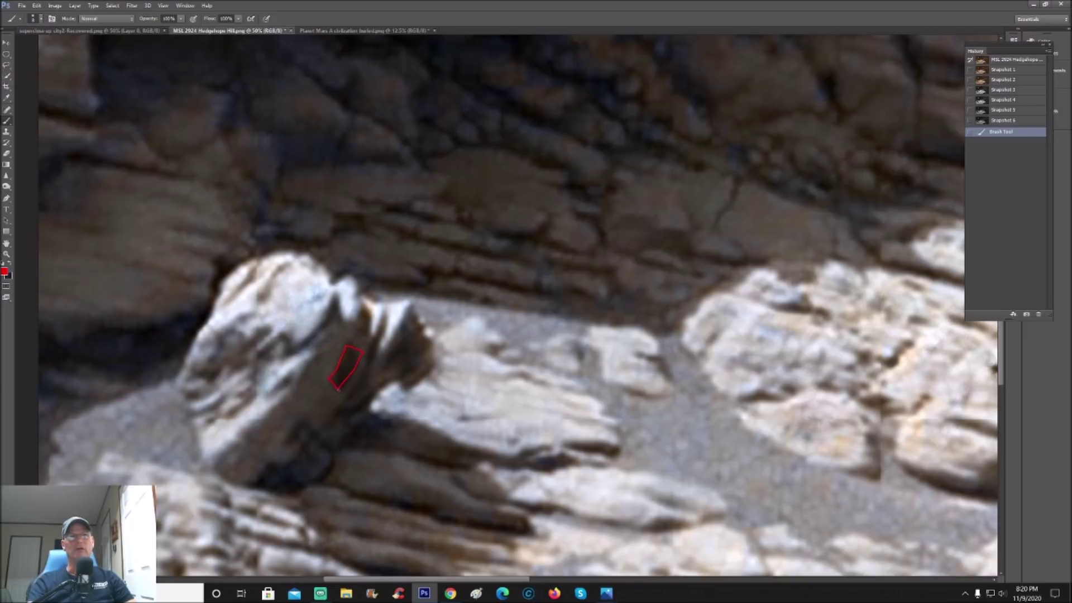
pyautogui.click(338, 389)
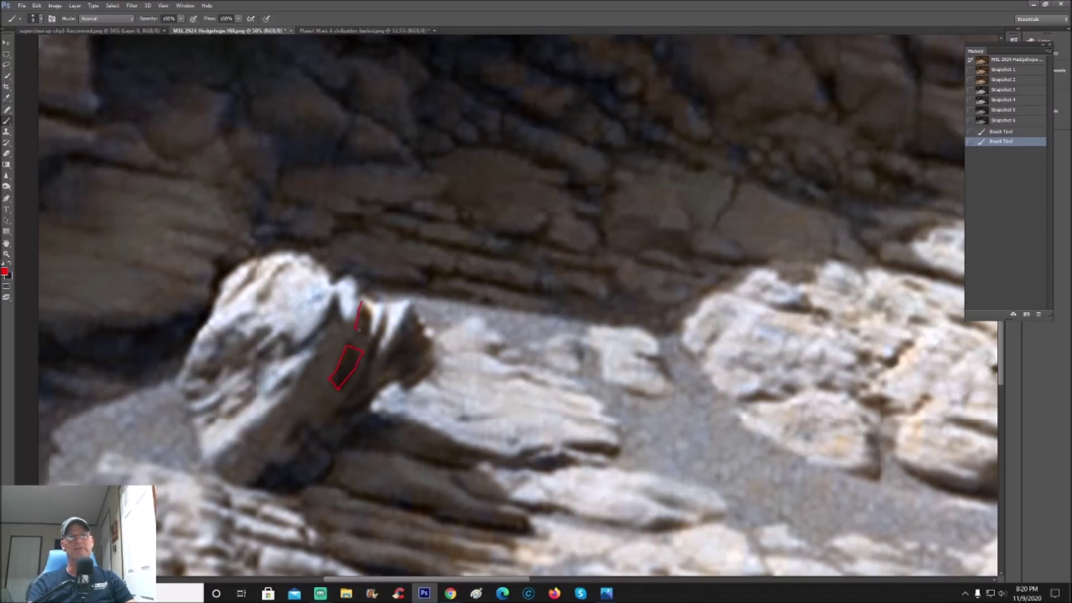
pyautogui.moveTo(368, 332); pyautogui.dragTo(374, 304)
pyautogui.moveTo(472, 582); pyautogui.dragTo(539, 582)
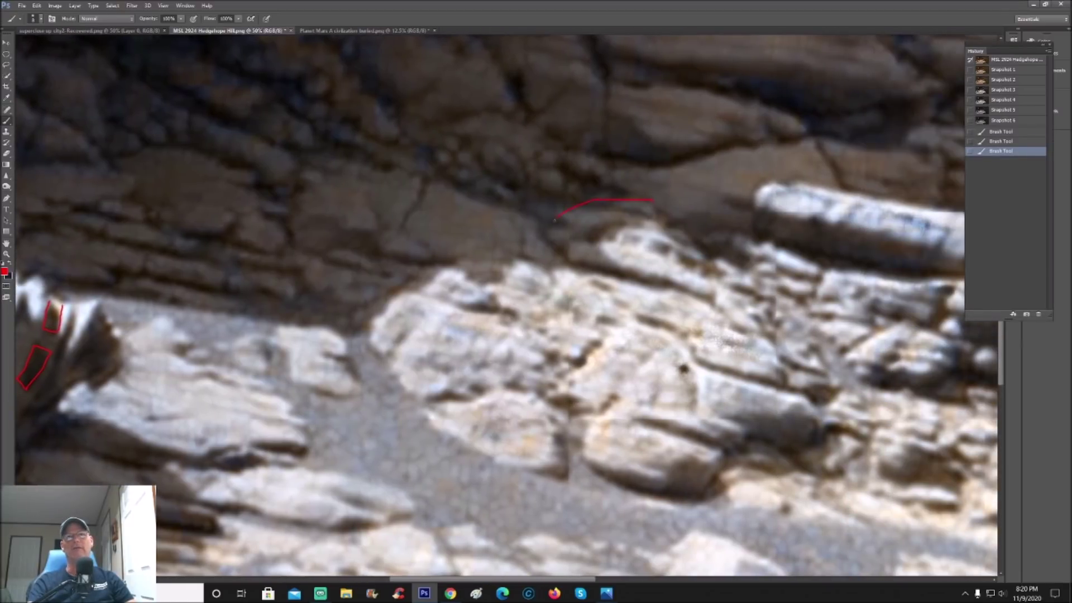
# - Circle a rock ledge with a red ellipse and outline the left boulder's lower groove
pyautogui.moveTo(556, 219)
pyautogui.mouseDown()
pyautogui.moveTo(646, 299)
pyautogui.moveTo(719, 304)
pyautogui.moveTo(740, 219)
pyautogui.moveTo(614, 200)
pyautogui.mouseUp()
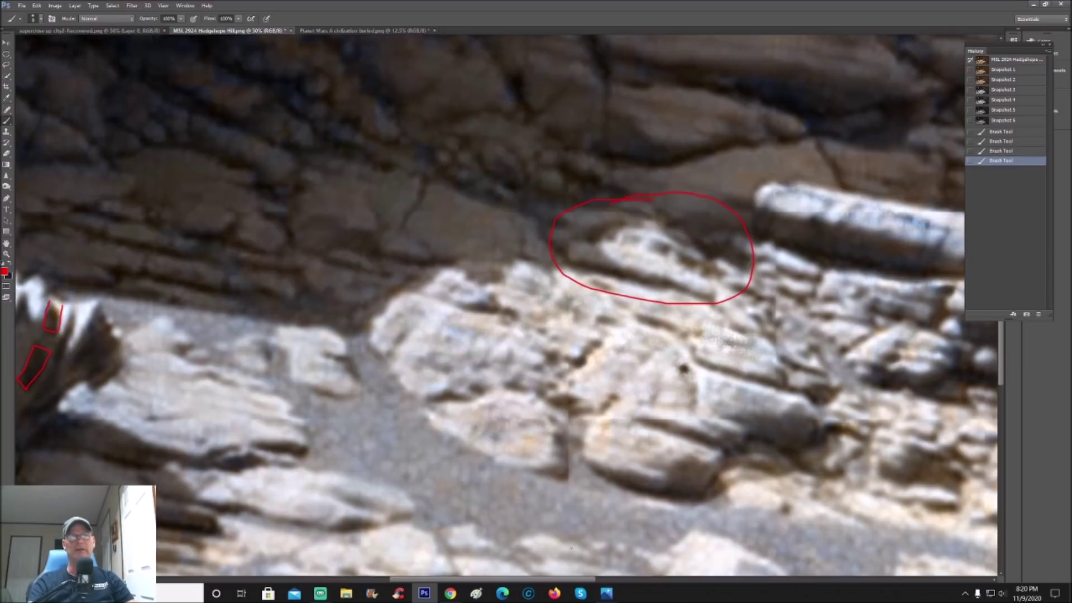
pyautogui.moveTo(566, 582); pyautogui.dragTo(531, 580)
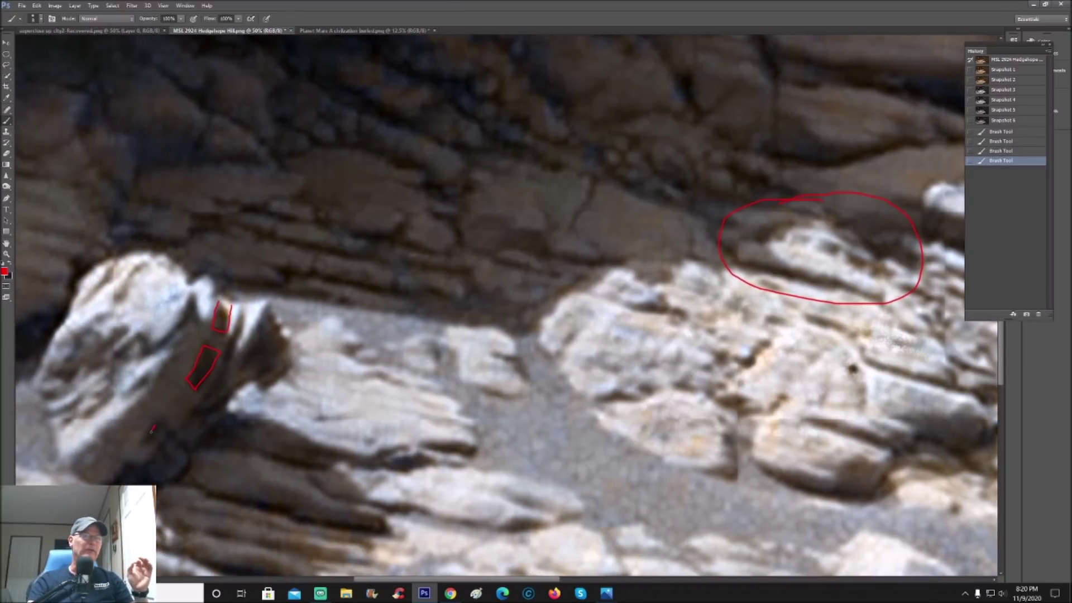
pyautogui.moveTo(140, 444)
pyautogui.mouseDown()
pyautogui.moveTo(167, 426)
pyautogui.moveTo(142, 444)
pyautogui.mouseUp()
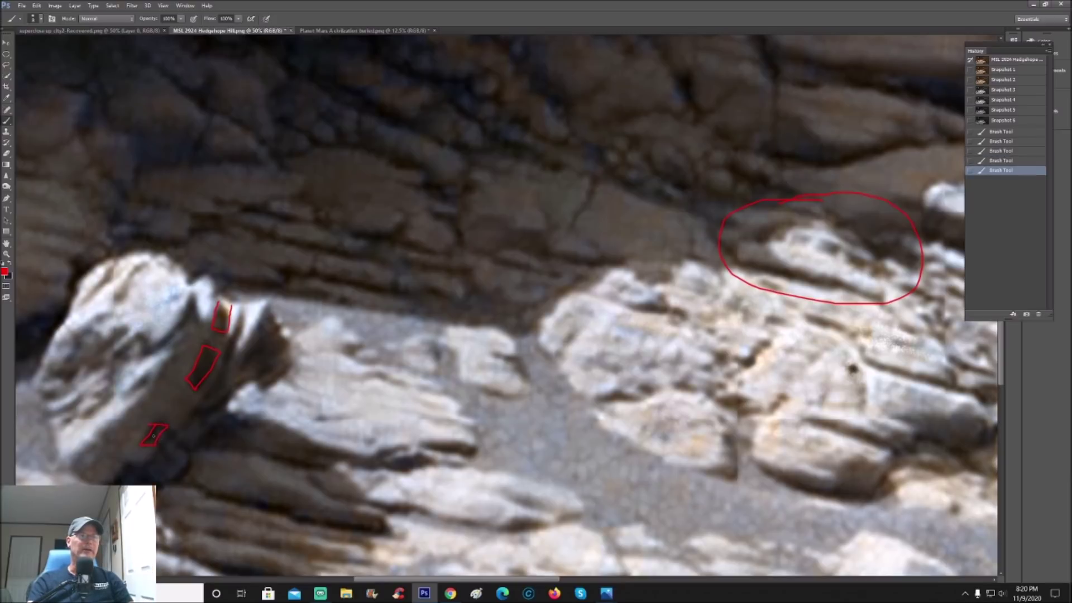
pyautogui.moveTo(168, 446)
pyautogui.mouseDown()
pyautogui.moveTo(160, 424)
pyautogui.moveTo(184, 452)
pyautogui.moveTo(173, 480)
pyautogui.moveTo(141, 472)
pyautogui.moveTo(167, 470)
pyautogui.mouseUp()
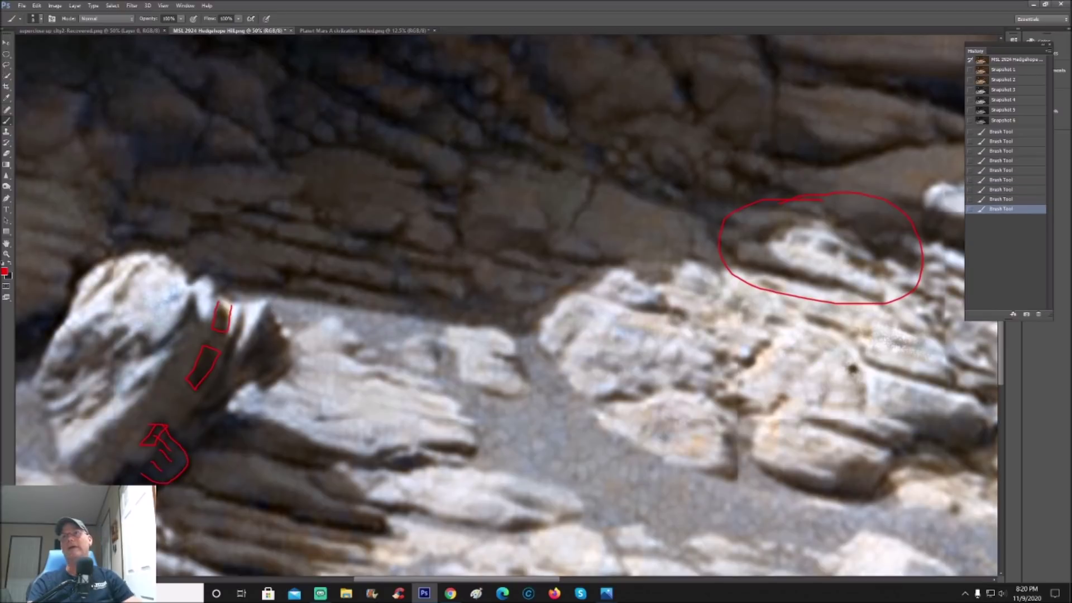
# - Compare Snapshots 5 and 6, ending on Snapshot 6
pyautogui.click(1024, 112)
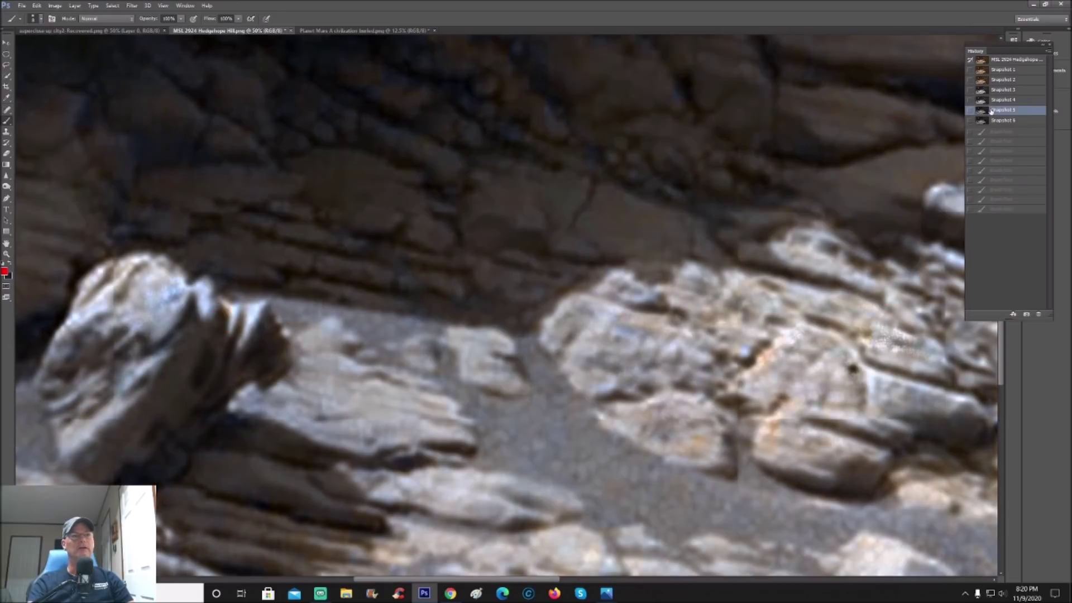
pyautogui.click(1013, 123)
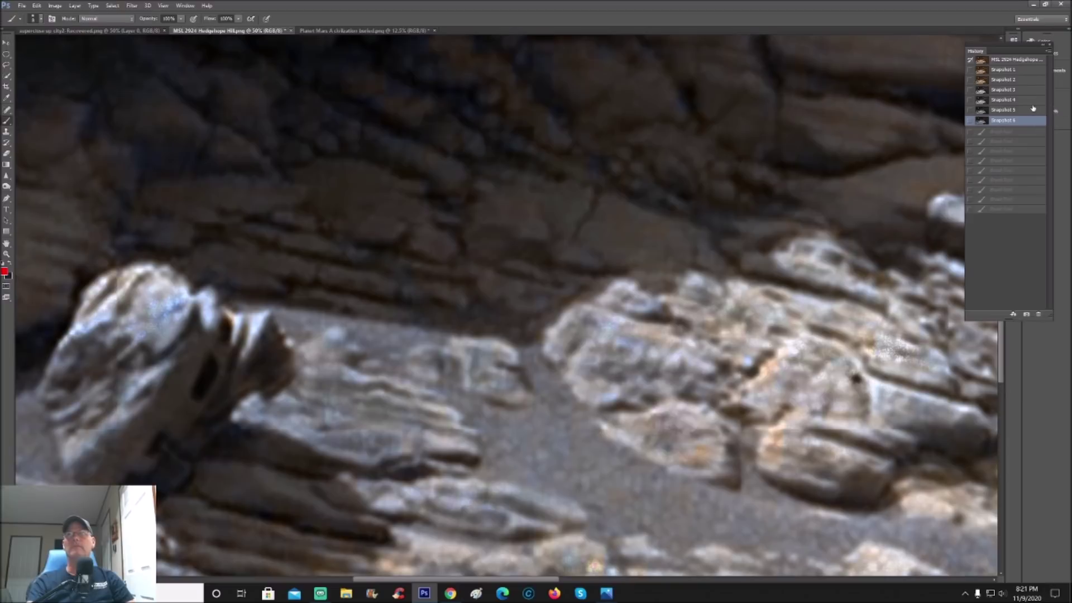
pyautogui.click(1033, 109)
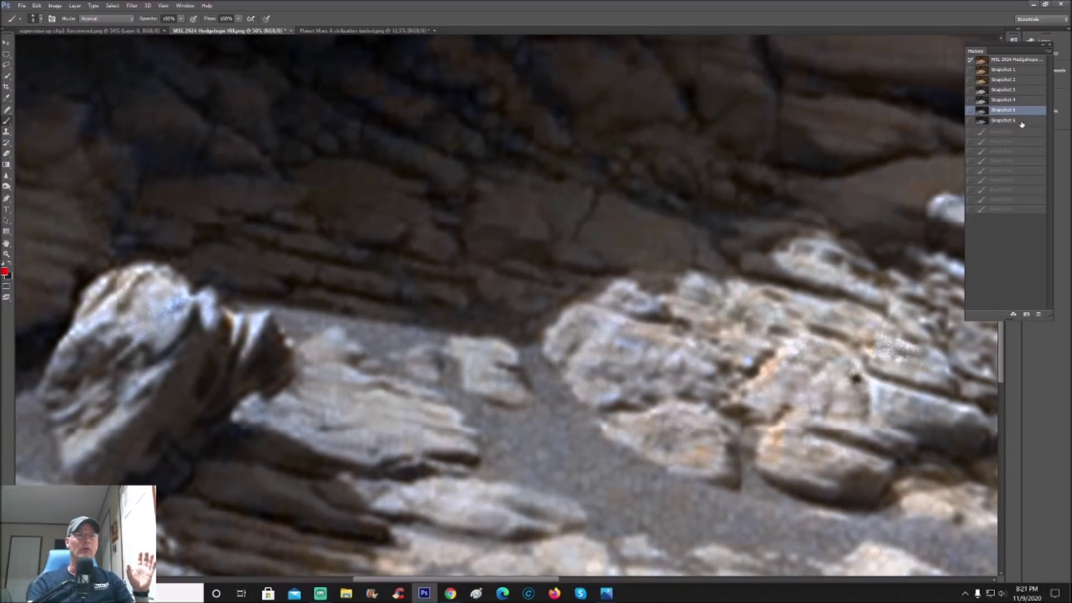
pyautogui.click(1021, 122)
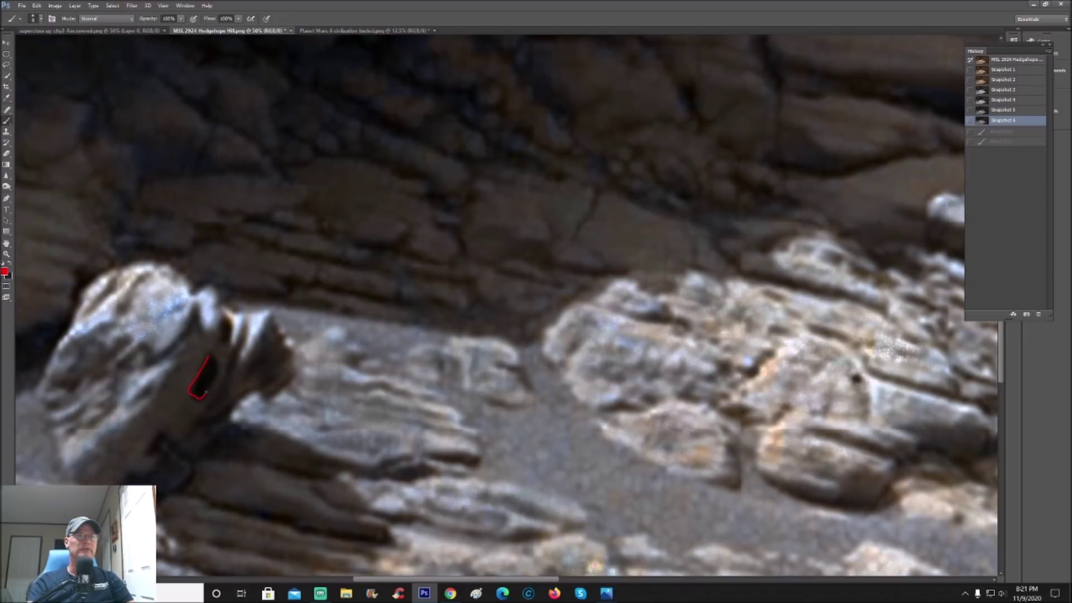
# - Paint red outlines around the left boulder's dark groove, upper notch and lower crack
pyautogui.click(215, 362)
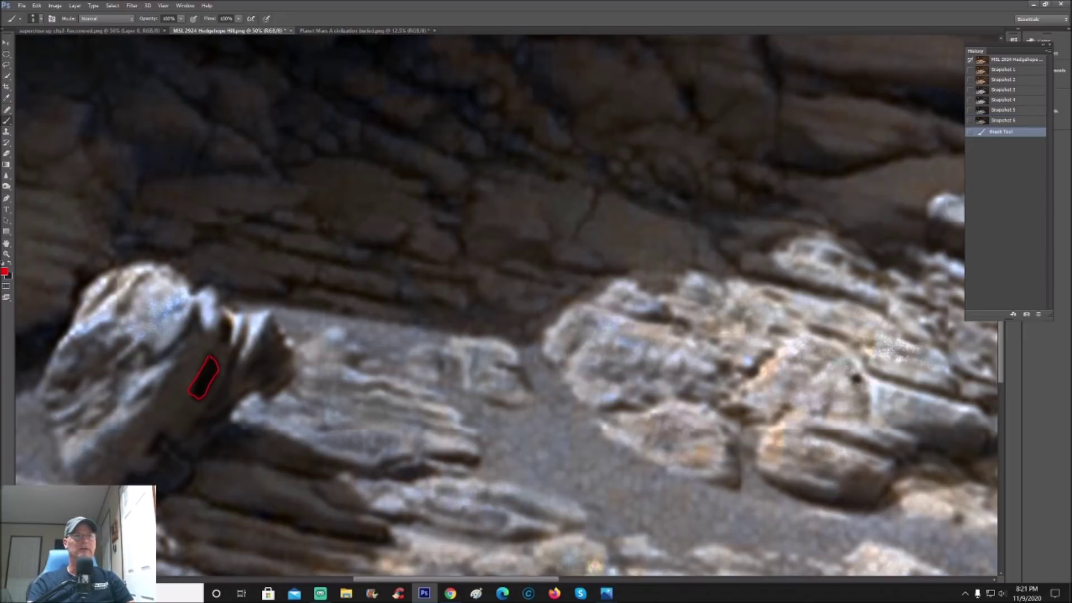
pyautogui.moveTo(235, 316); pyautogui.dragTo(229, 338)
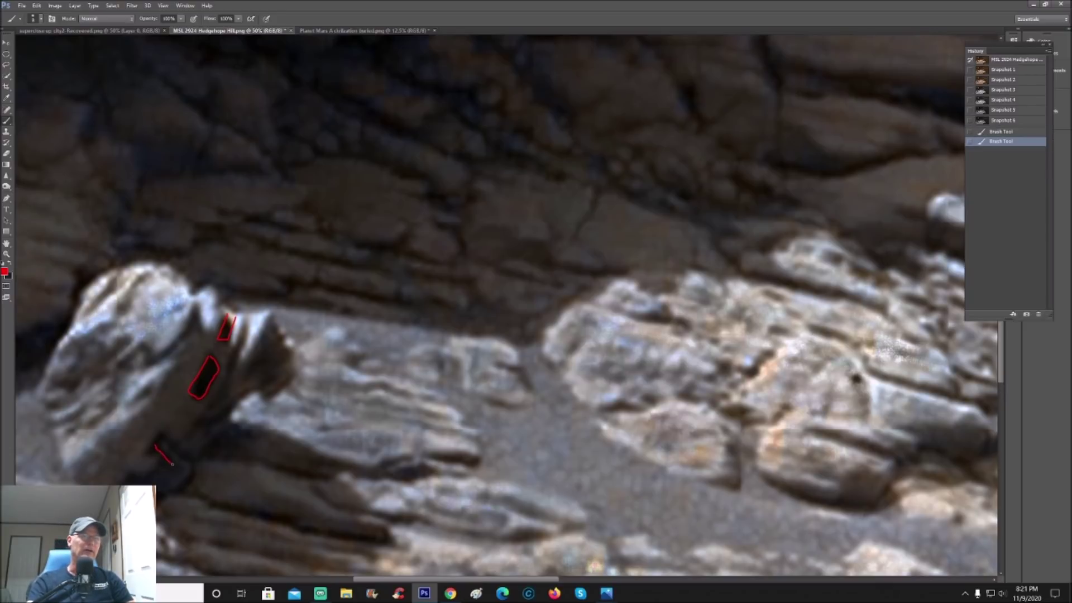
pyautogui.moveTo(173, 463); pyautogui.dragTo(178, 467)
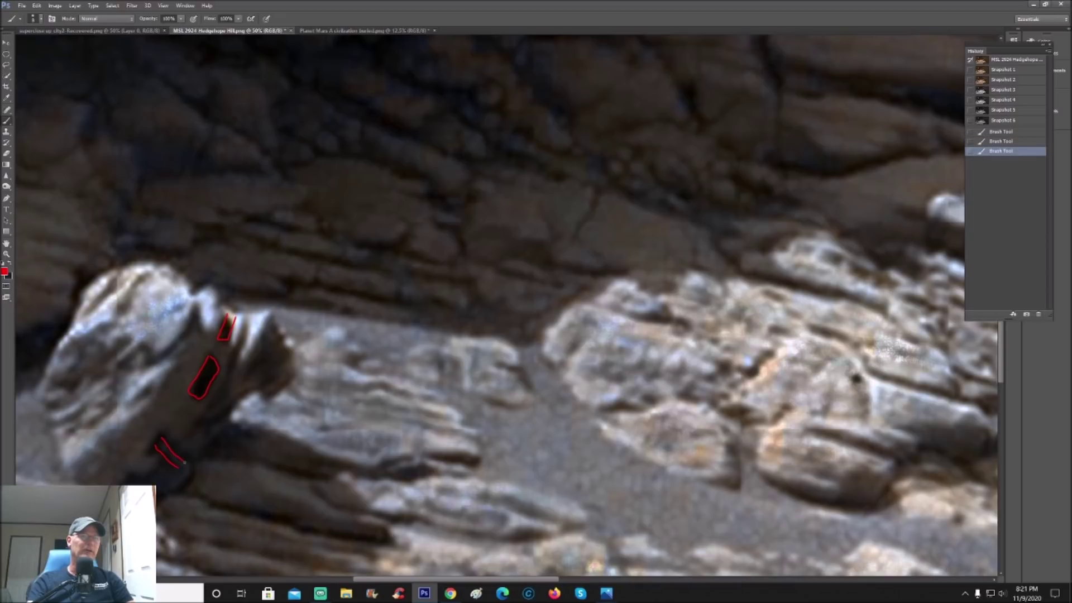
pyautogui.moveTo(184, 480)
pyautogui.mouseDown()
pyautogui.moveTo(158, 497)
pyautogui.moveTo(143, 482)
pyautogui.mouseUp()
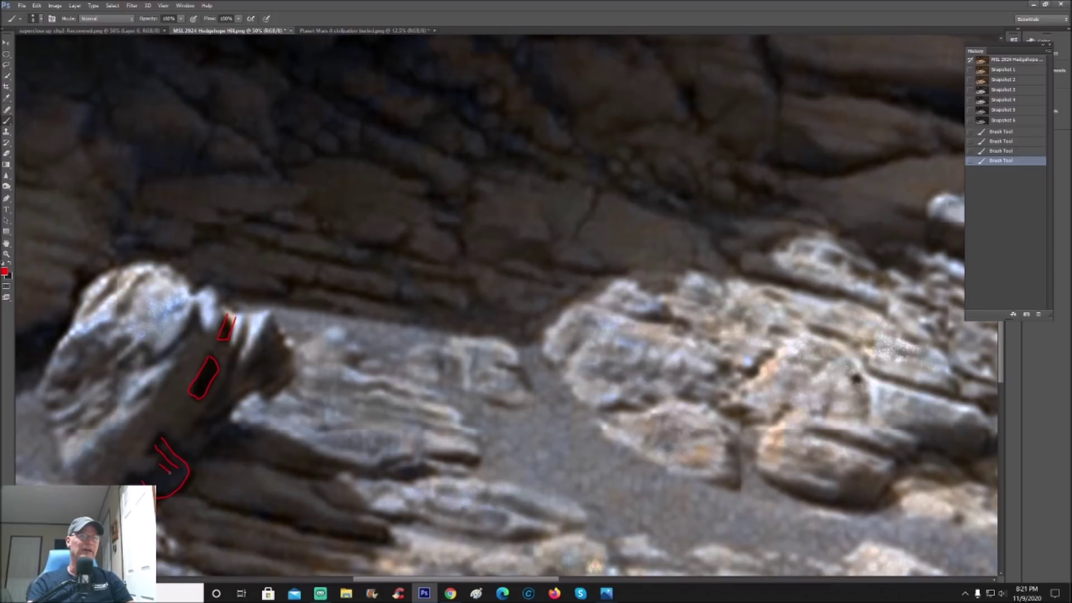
pyautogui.click(169, 472)
pyautogui.click(159, 434)
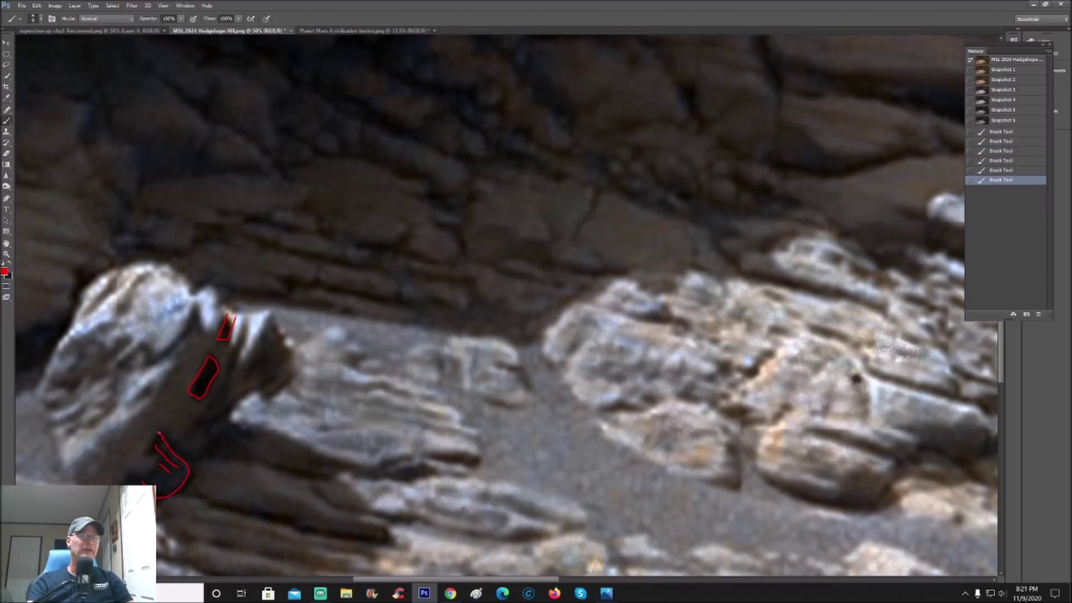
pyautogui.click(160, 446)
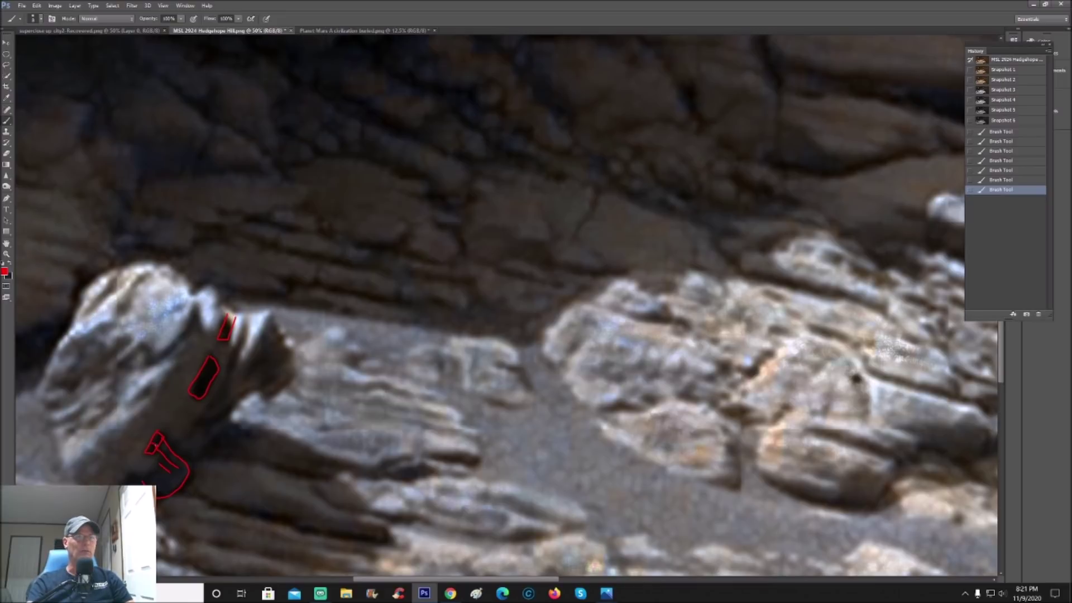
pyautogui.click(159, 437)
pyautogui.click(159, 439)
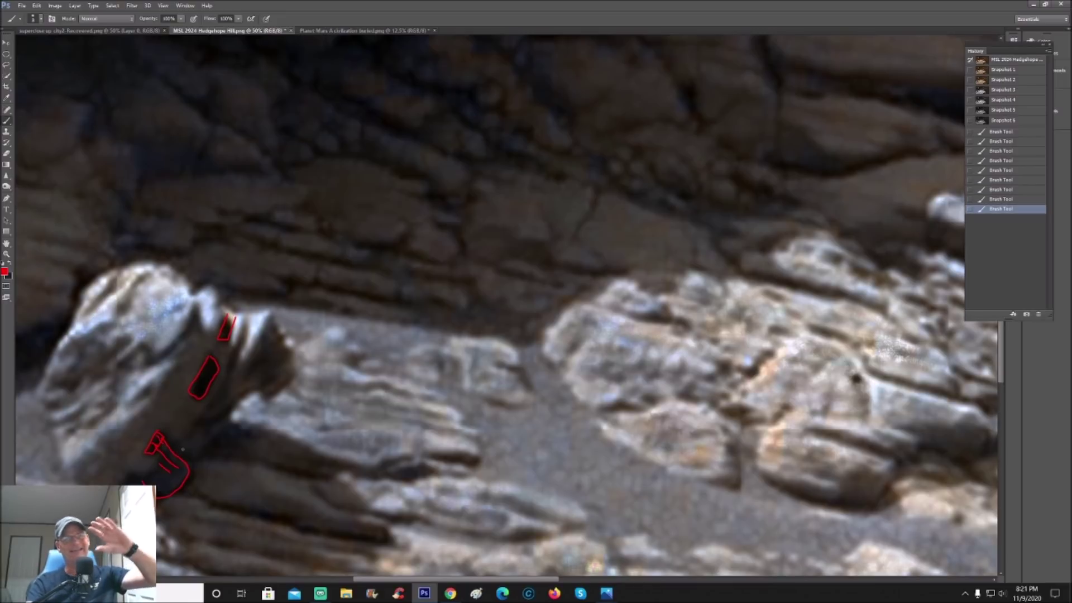
# - Step back to the first groove outline and trace a red line along the boulder's right edge
pyautogui.click(1011, 133)
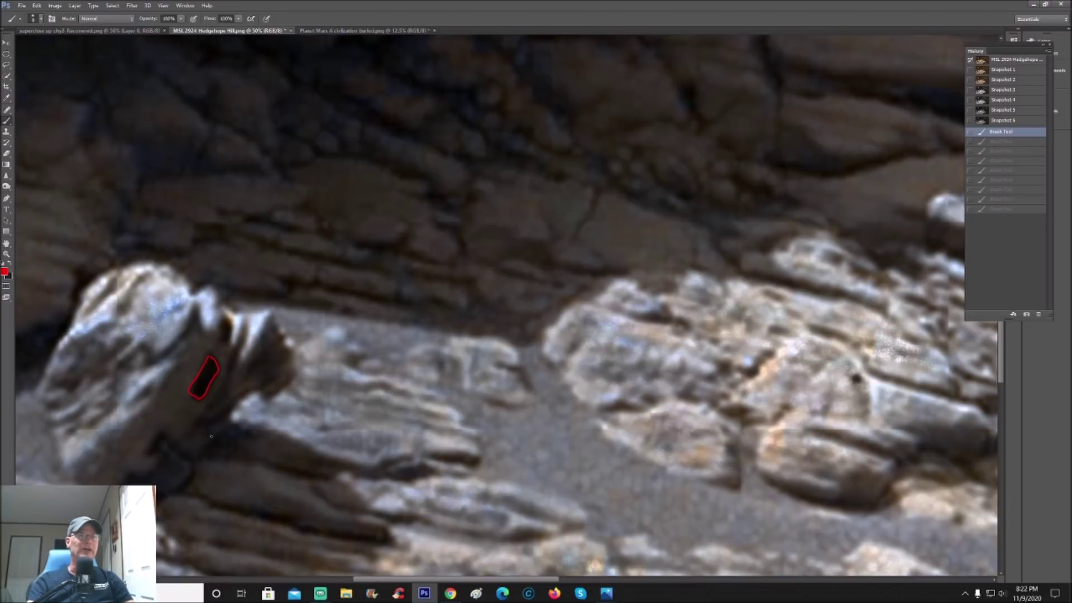
pyautogui.moveTo(216, 416)
pyautogui.mouseDown()
pyautogui.moveTo(291, 383)
pyautogui.moveTo(298, 367)
pyautogui.moveTo(278, 318)
pyautogui.mouseUp()
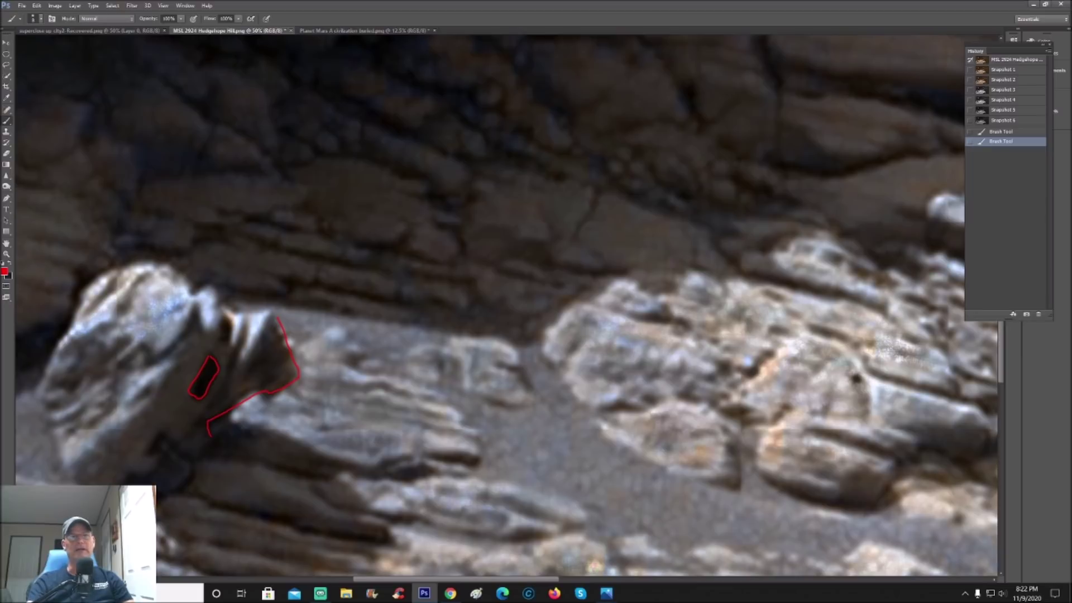
pyautogui.moveTo(537, 581); pyautogui.dragTo(601, 580)
# - Outline a wedge of the central rock and its upper edge in red, then revert to Snapshot 1
pyautogui.moveTo(498, 336)
pyautogui.mouseDown()
pyautogui.moveTo(529, 347)
pyautogui.moveTo(546, 370)
pyautogui.moveTo(558, 425)
pyautogui.moveTo(437, 401)
pyautogui.mouseUp()
pyautogui.moveTo(492, 337); pyautogui.dragTo(427, 400)
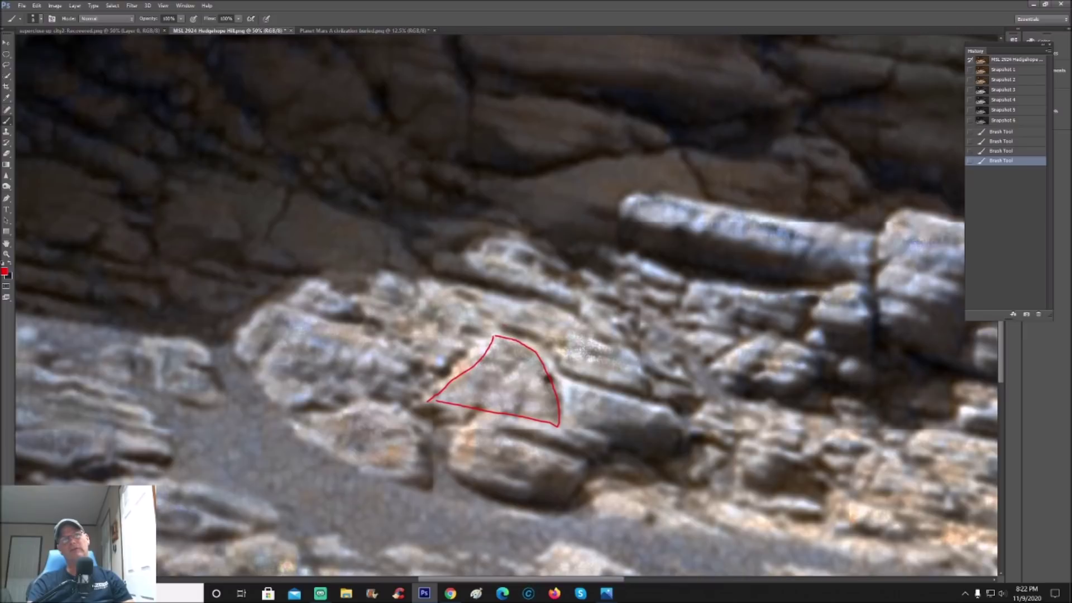
pyautogui.moveTo(502, 324); pyautogui.dragTo(534, 330)
pyautogui.moveTo(494, 333); pyautogui.dragTo(537, 354)
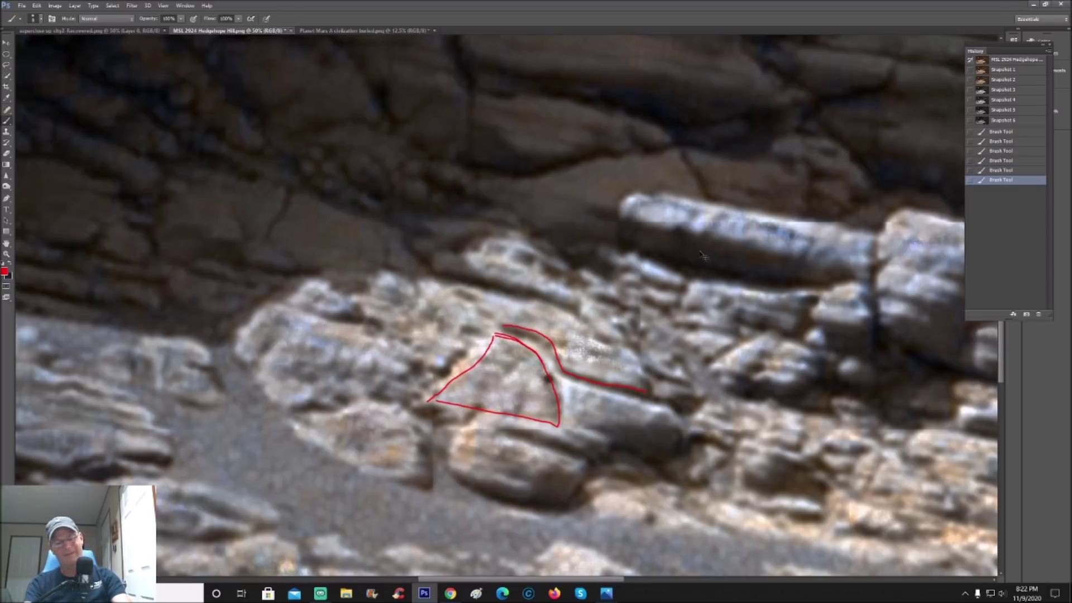
pyautogui.hotkey('ctrl', '-')
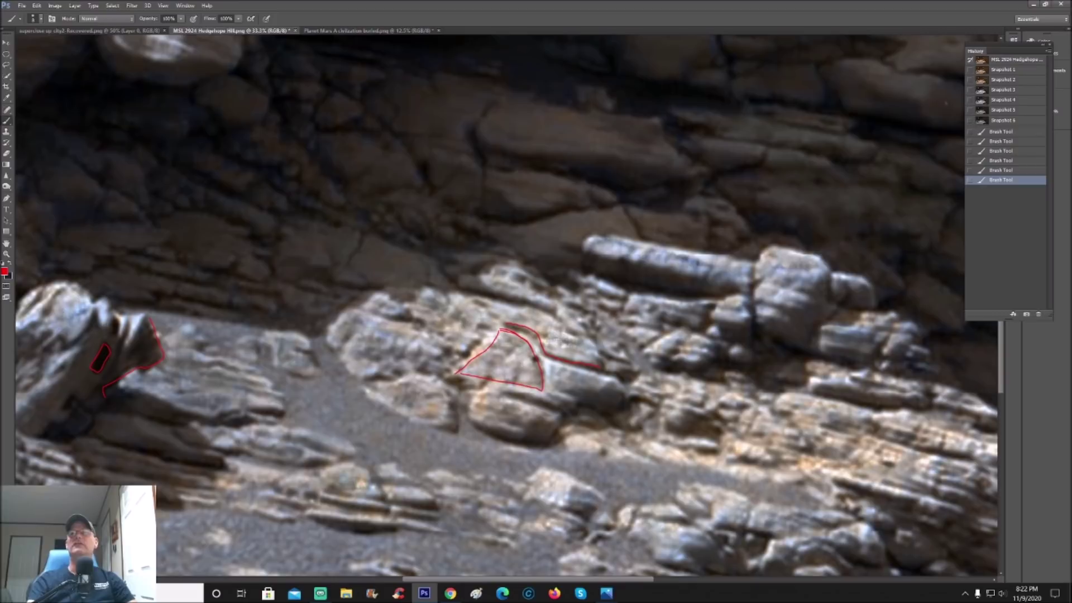
pyautogui.click(1005, 70)
# - Zoom to 50% and draw a red arrow inside the ellipse around the layered ledge
pyautogui.hotkey('ctrl', '+')
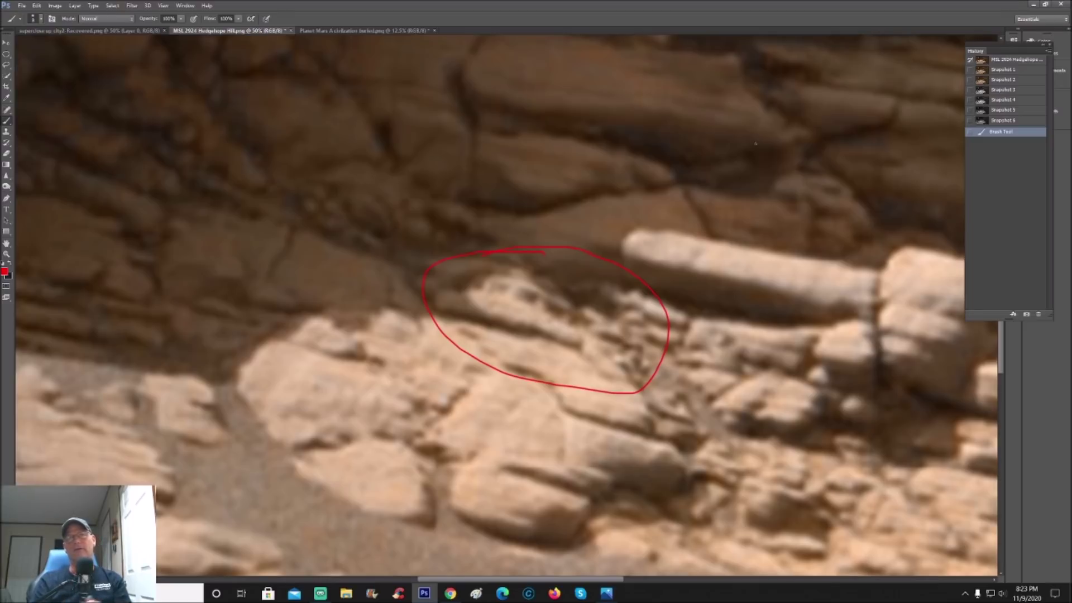
pyautogui.moveTo(511, 335)
pyautogui.mouseDown()
pyautogui.moveTo(531, 300)
pyautogui.moveTo(539, 305)
pyautogui.moveTo(504, 291)
pyautogui.moveTo(519, 277)
pyautogui.moveTo(593, 308)
pyautogui.mouseUp()
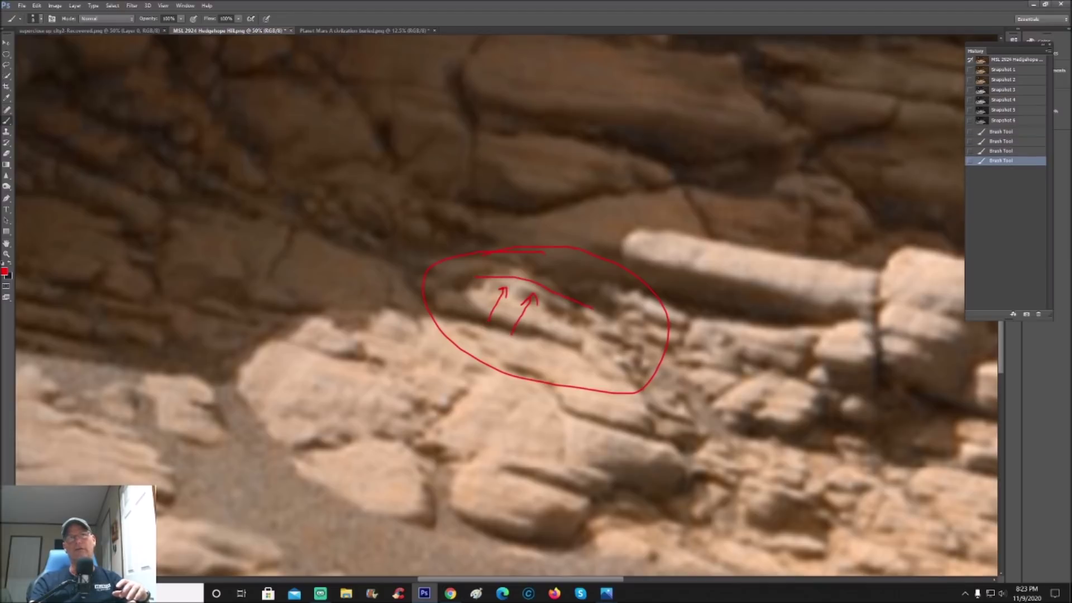
# - Compare Snapshot 6, Snapshot 3 and the later snapshots in the History panel
pyautogui.click(1023, 122)
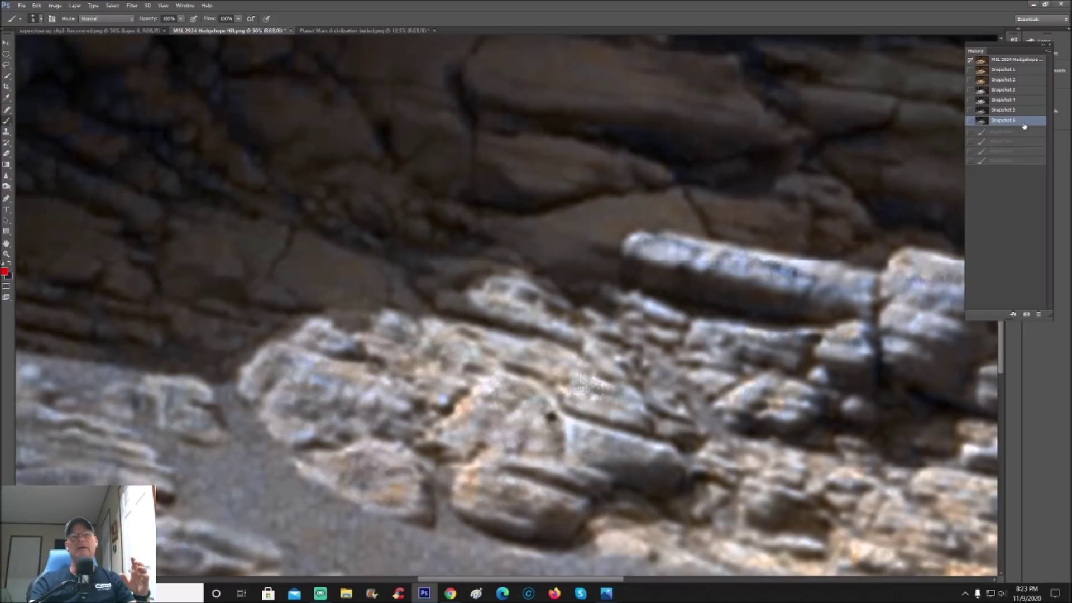
pyautogui.click(1024, 91)
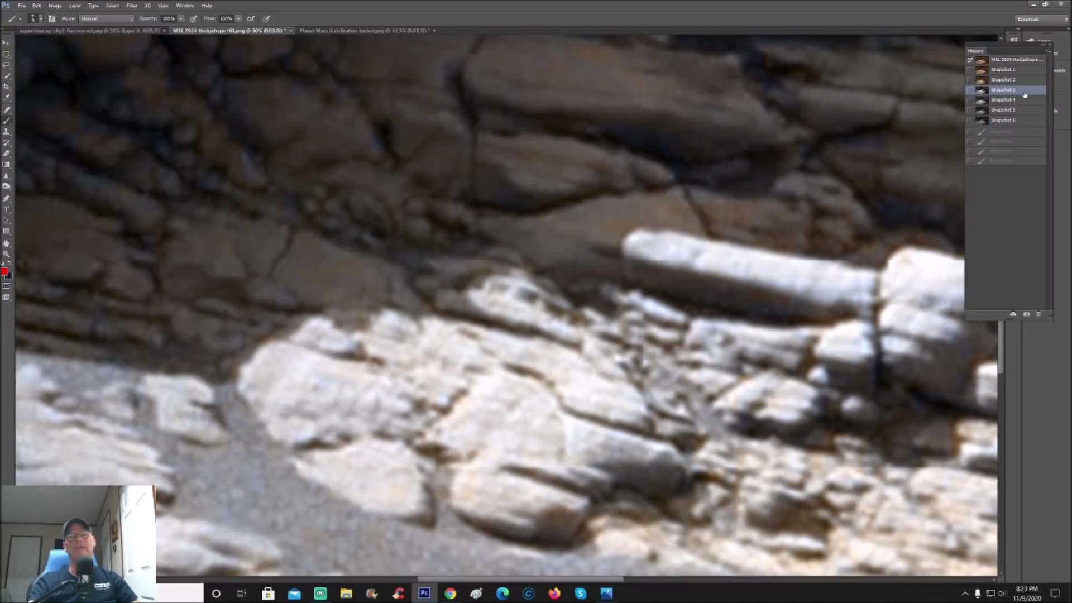
pyautogui.click(1025, 100)
pyautogui.click(1025, 110)
pyautogui.click(1025, 120)
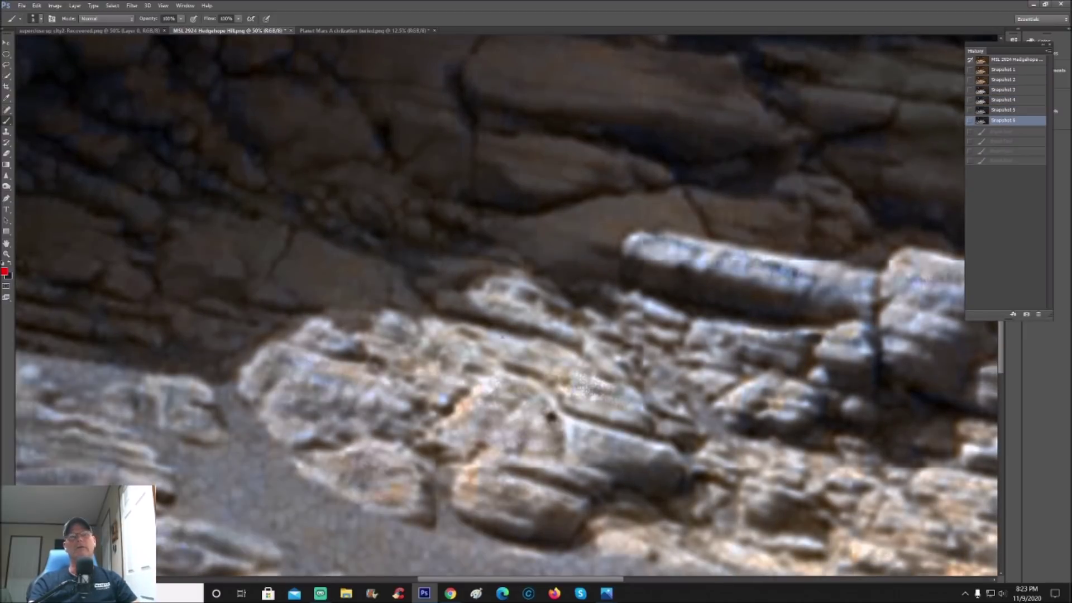
# - Frame the lower-left rocks at 50% zoom and circle an odd rock in red
pyautogui.hotkey('ctrl', '-')
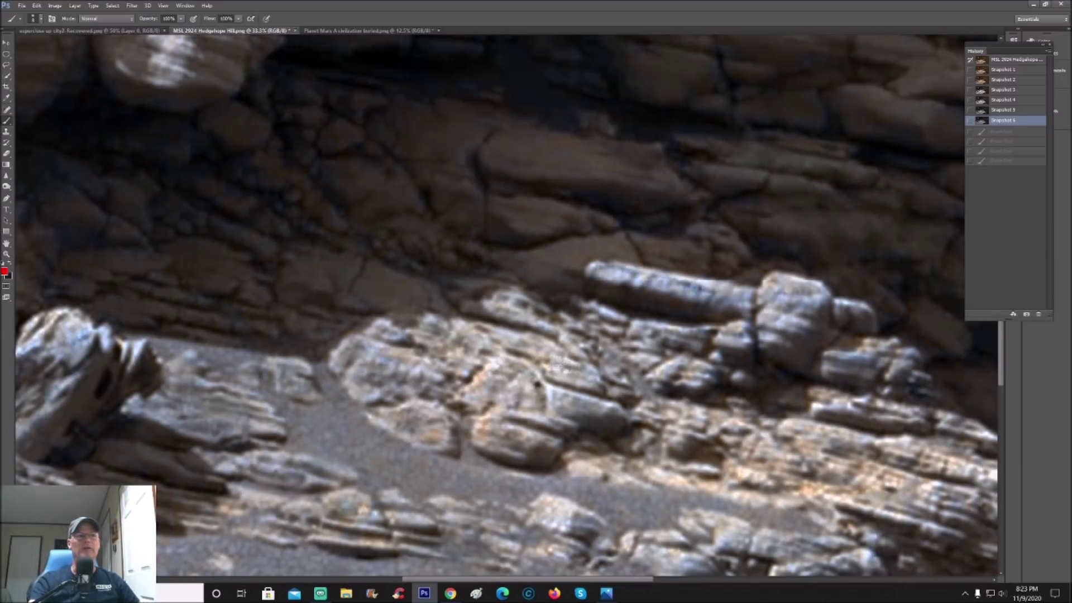
pyautogui.moveTo(559, 363); pyautogui.dragTo(598, 262)
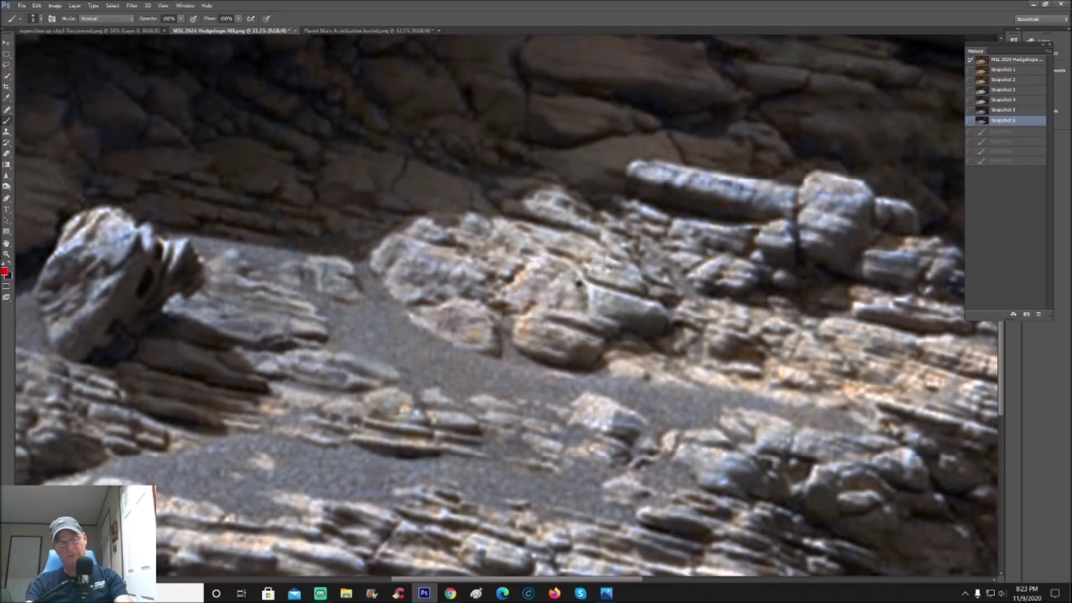
pyautogui.hotkey('ctrl', '+')
pyautogui.moveTo(614, 335); pyautogui.dragTo(494, 263)
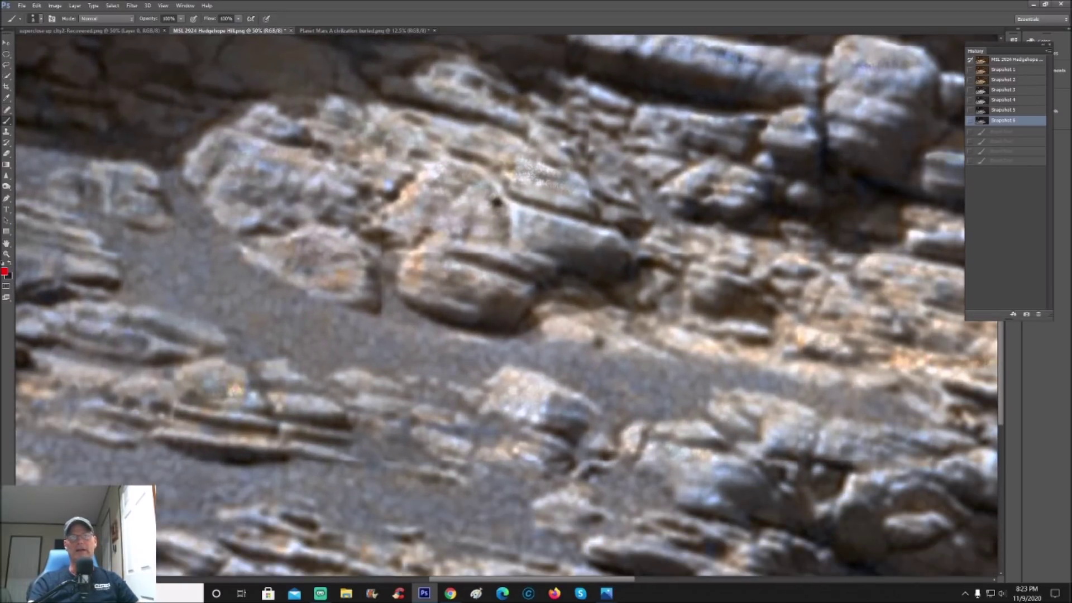
pyautogui.moveTo(619, 393)
pyautogui.mouseDown()
pyautogui.moveTo(553, 425)
pyautogui.moveTo(581, 505)
pyautogui.moveTo(663, 402)
pyautogui.moveTo(614, 395)
pyautogui.mouseUp()
# - On Snapshot 1, loop the odd rock in red with an inner line, then restore Snapshot 6
pyautogui.click(1014, 70)
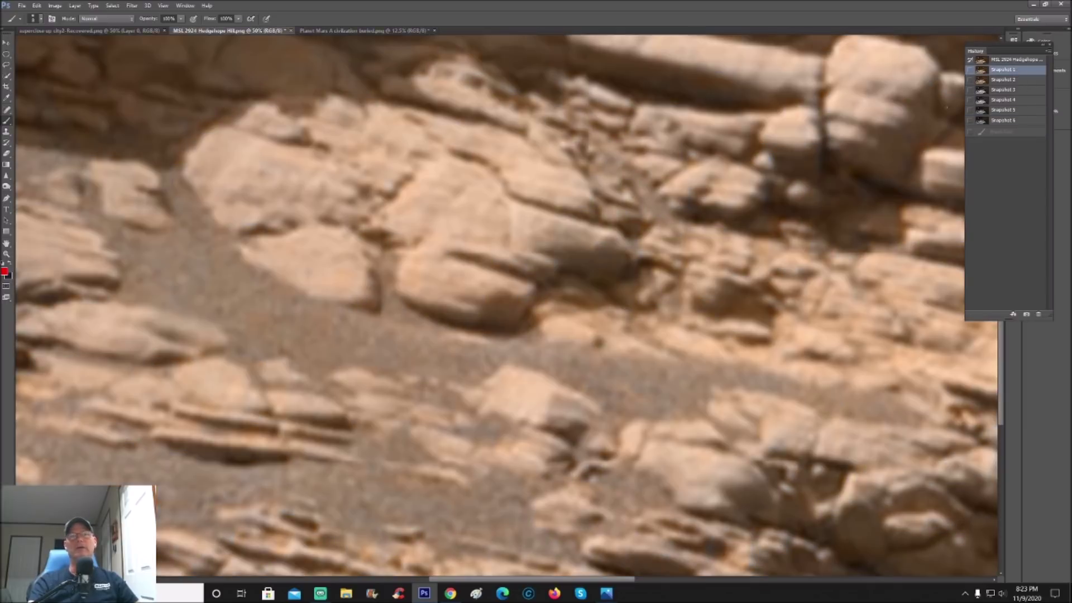
pyautogui.moveTo(575, 441)
pyautogui.mouseDown()
pyautogui.moveTo(547, 464)
pyautogui.moveTo(642, 475)
pyautogui.moveTo(601, 417)
pyautogui.moveTo(567, 475)
pyautogui.moveTo(606, 459)
pyautogui.moveTo(627, 427)
pyautogui.mouseUp()
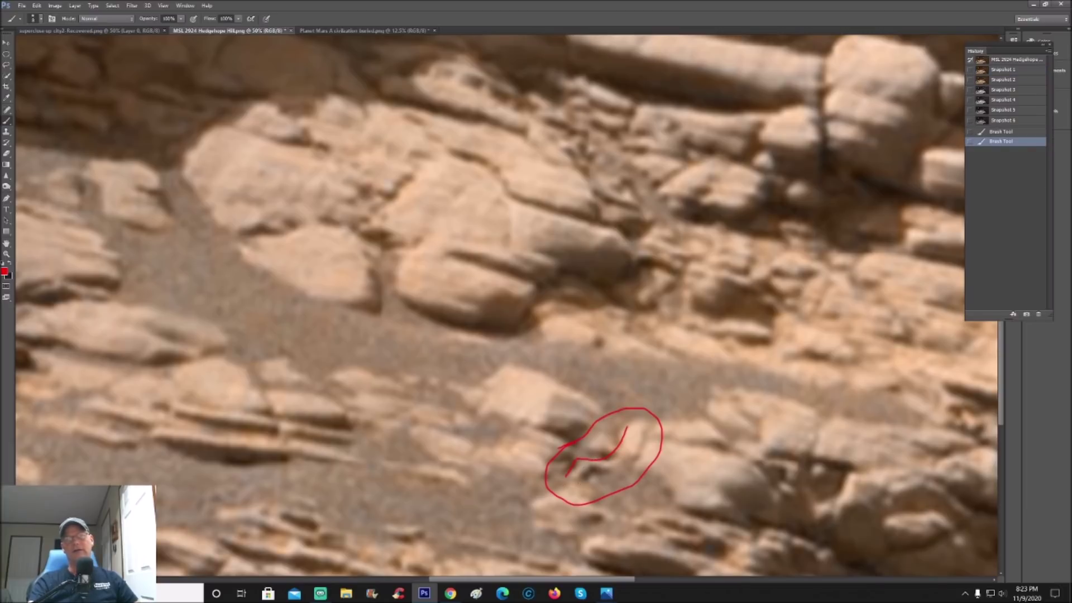
pyautogui.moveTo(591, 473)
pyautogui.mouseDown()
pyautogui.moveTo(615, 467)
pyautogui.moveTo(648, 427)
pyautogui.mouseUp()
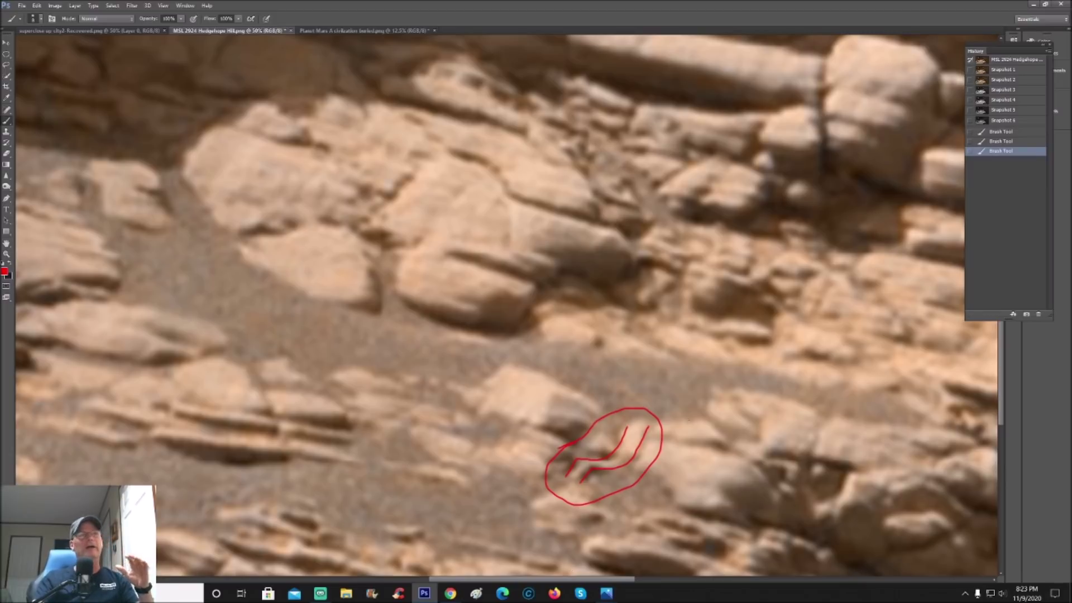
pyautogui.click(1021, 120)
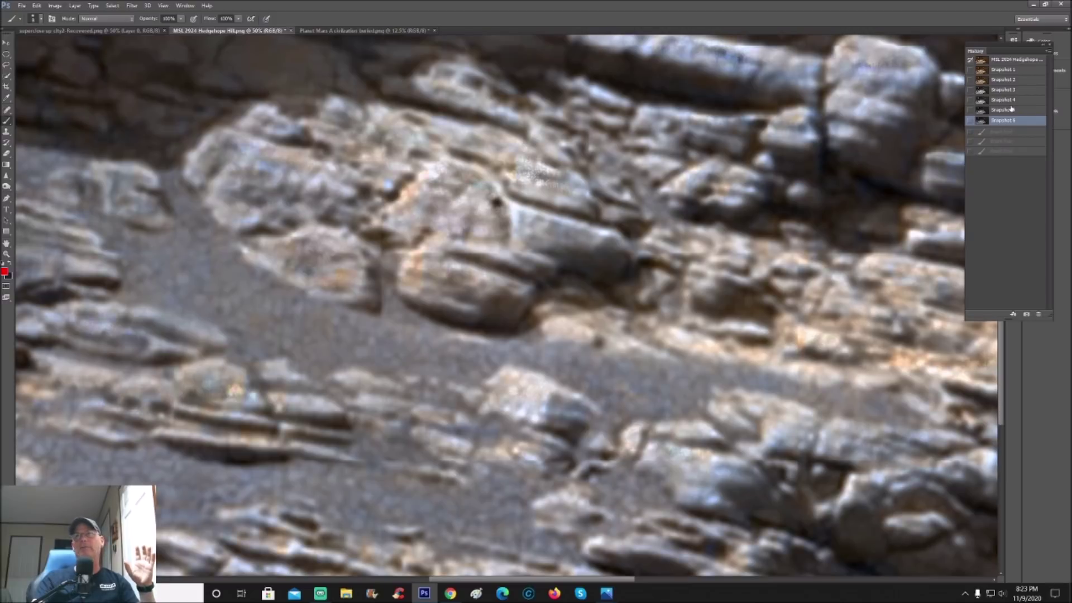
# - Pick a History snapshot and trace the ledge in red with a bracket, edge line and tick
pyautogui.click(1011, 110)
pyautogui.click(1020, 80)
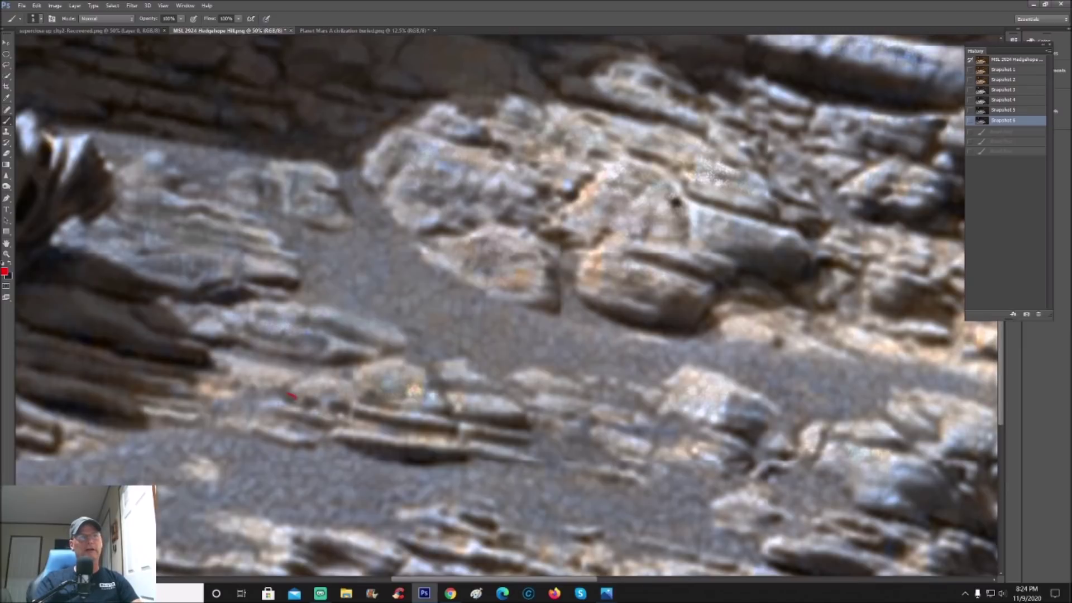
pyautogui.moveTo(295, 398); pyautogui.dragTo(318, 408)
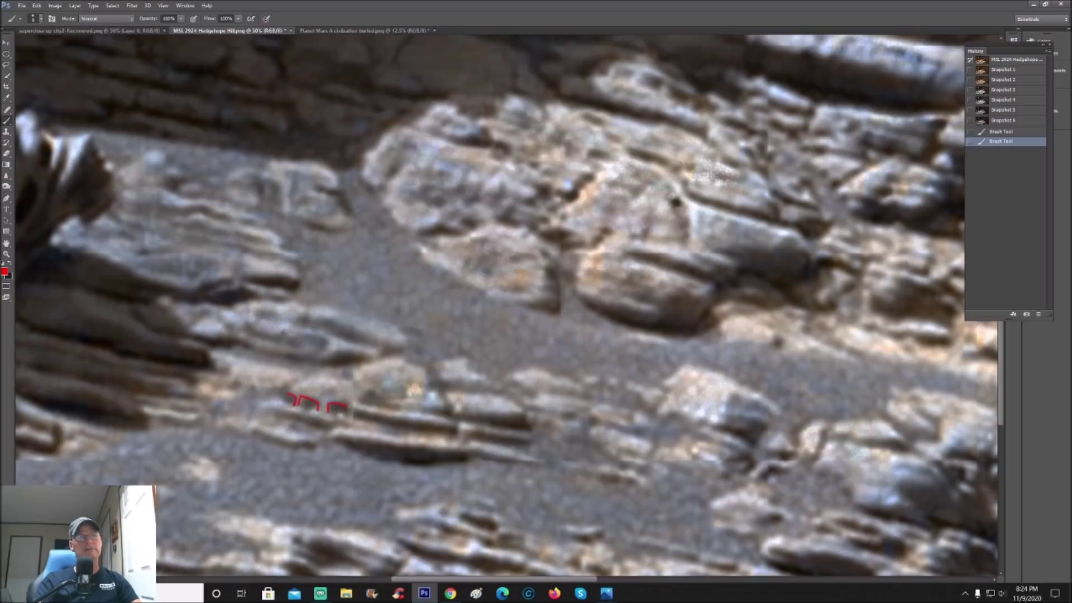
pyautogui.moveTo(347, 404)
pyautogui.mouseDown()
pyautogui.moveTo(350, 417)
pyautogui.moveTo(372, 409)
pyautogui.moveTo(451, 419)
pyautogui.mouseUp()
pyautogui.moveTo(356, 410)
pyautogui.mouseDown()
pyautogui.moveTo(455, 429)
pyautogui.moveTo(456, 443)
pyautogui.mouseUp()
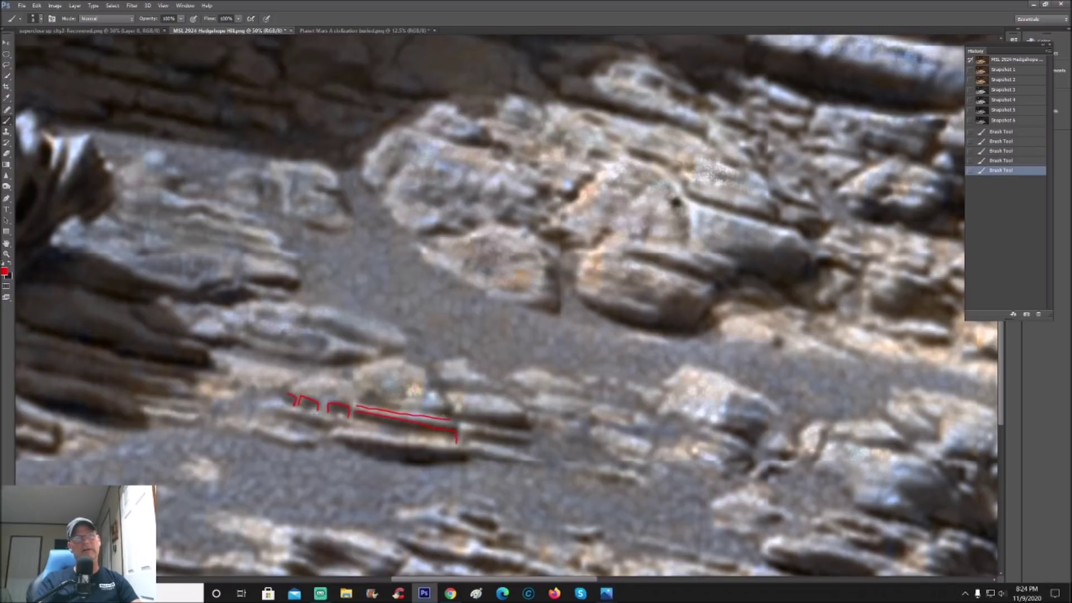
pyautogui.moveTo(463, 428); pyautogui.dragTo(461, 443)
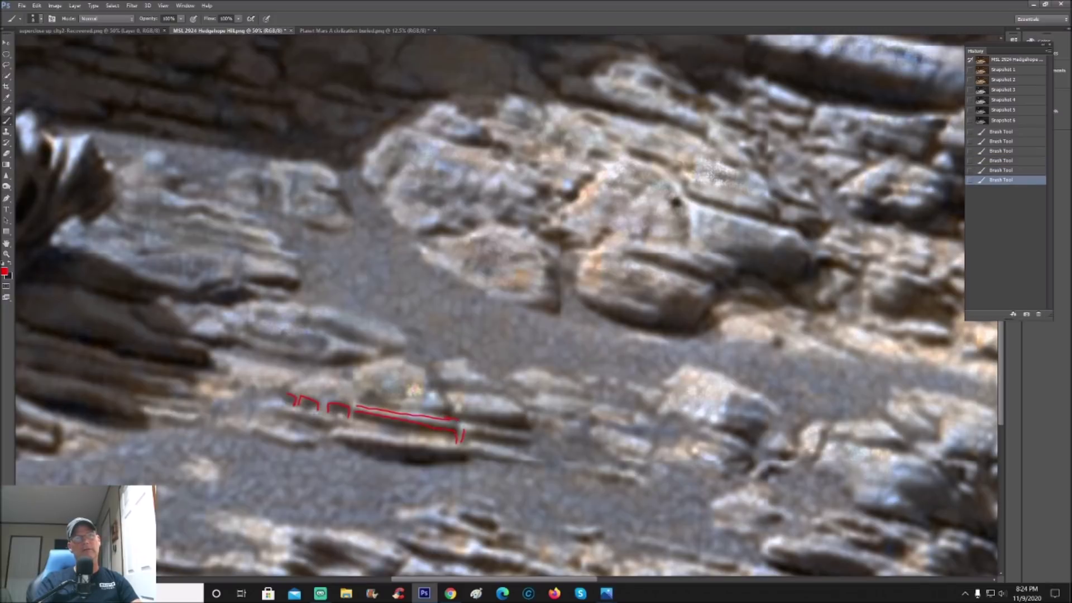
# - Extend the red outline rightward and over the upper slab, then revert to Snapshot 6
pyautogui.moveTo(532, 432); pyautogui.dragTo(533, 433)
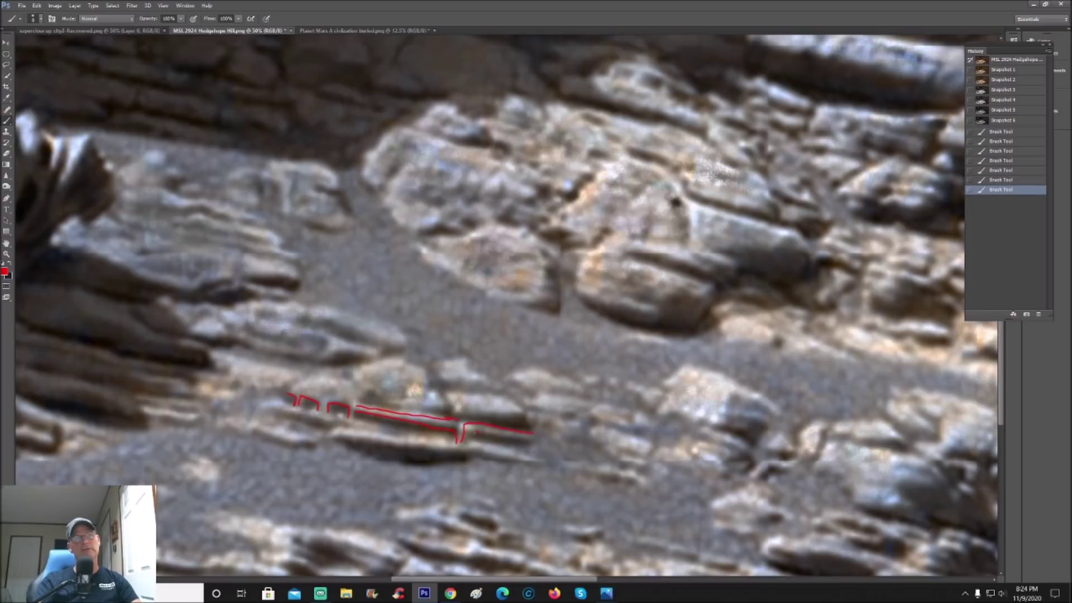
pyautogui.moveTo(527, 444); pyautogui.dragTo(531, 444)
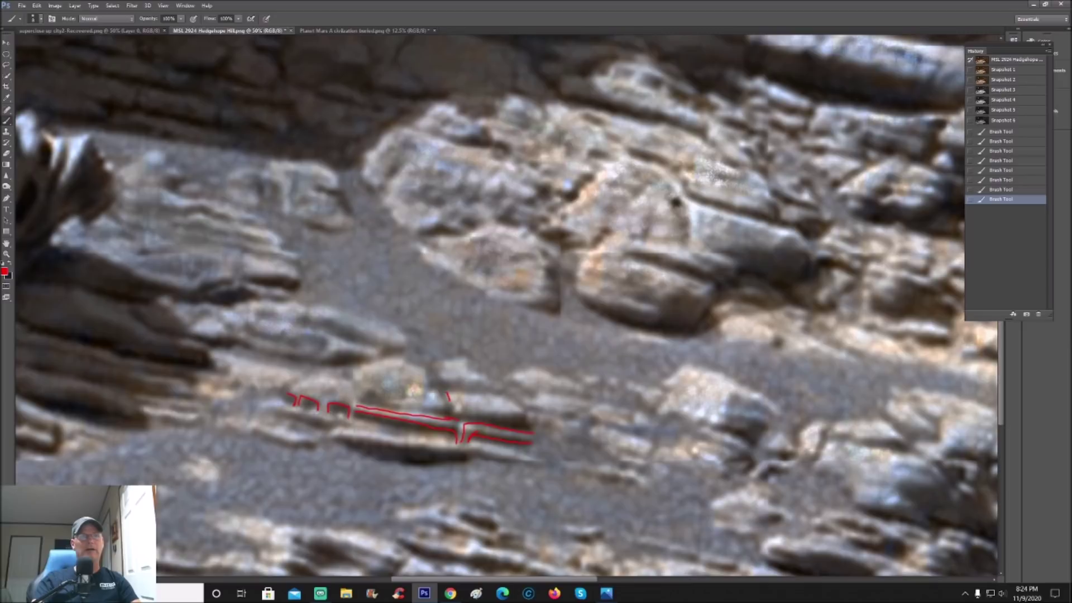
pyautogui.moveTo(450, 400)
pyautogui.mouseDown()
pyautogui.moveTo(479, 414)
pyautogui.moveTo(522, 413)
pyautogui.moveTo(508, 394)
pyautogui.moveTo(451, 394)
pyautogui.mouseUp()
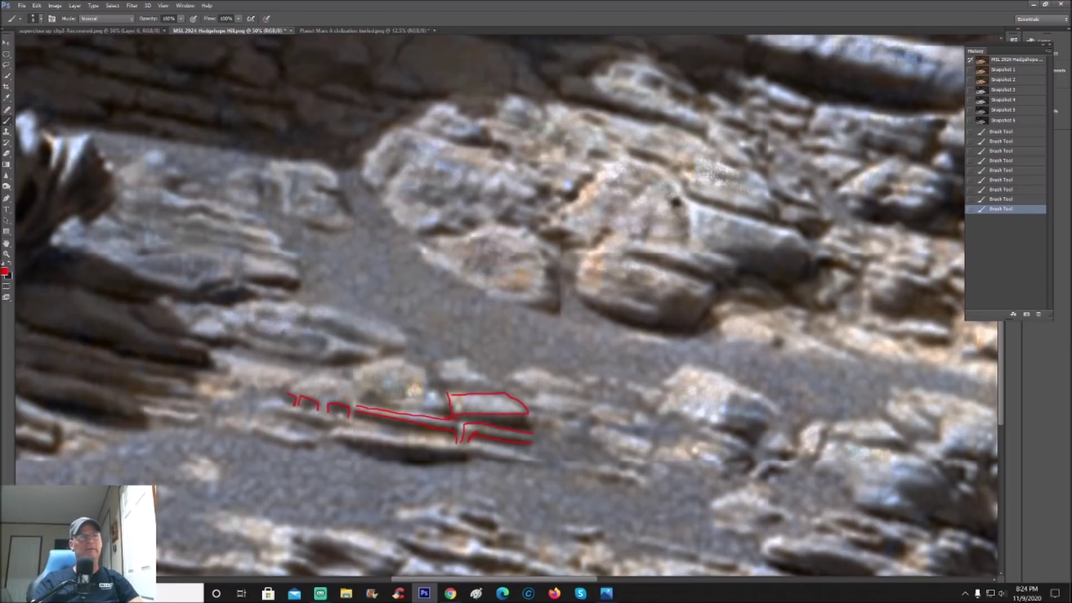
pyautogui.moveTo(383, 399)
pyautogui.mouseDown()
pyautogui.moveTo(406, 401)
pyautogui.moveTo(364, 402)
pyautogui.moveTo(445, 411)
pyautogui.moveTo(439, 392)
pyautogui.moveTo(413, 386)
pyautogui.mouseUp()
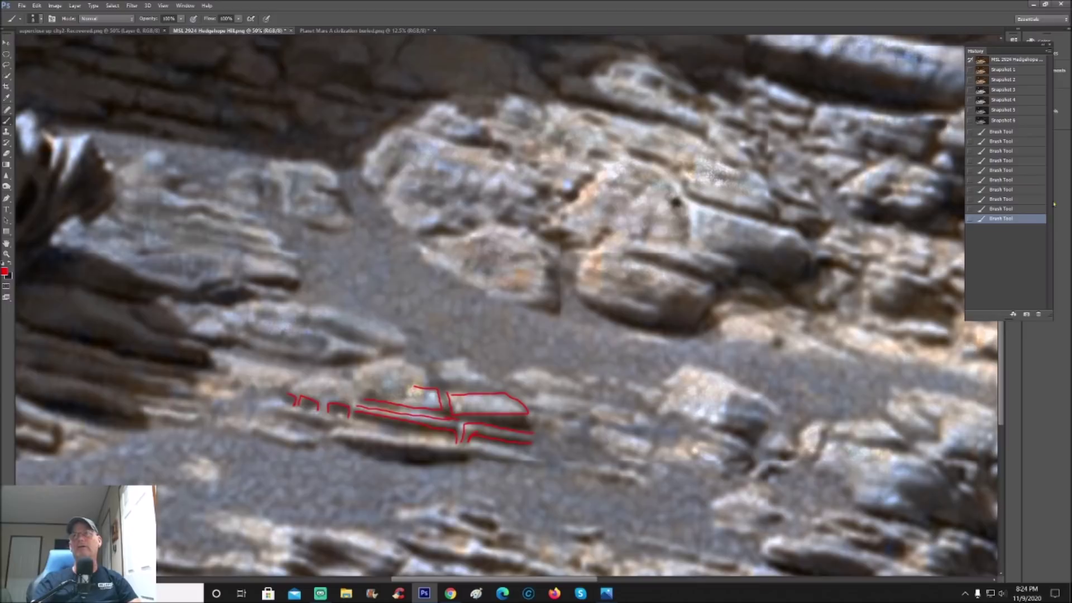
pyautogui.click(1029, 121)
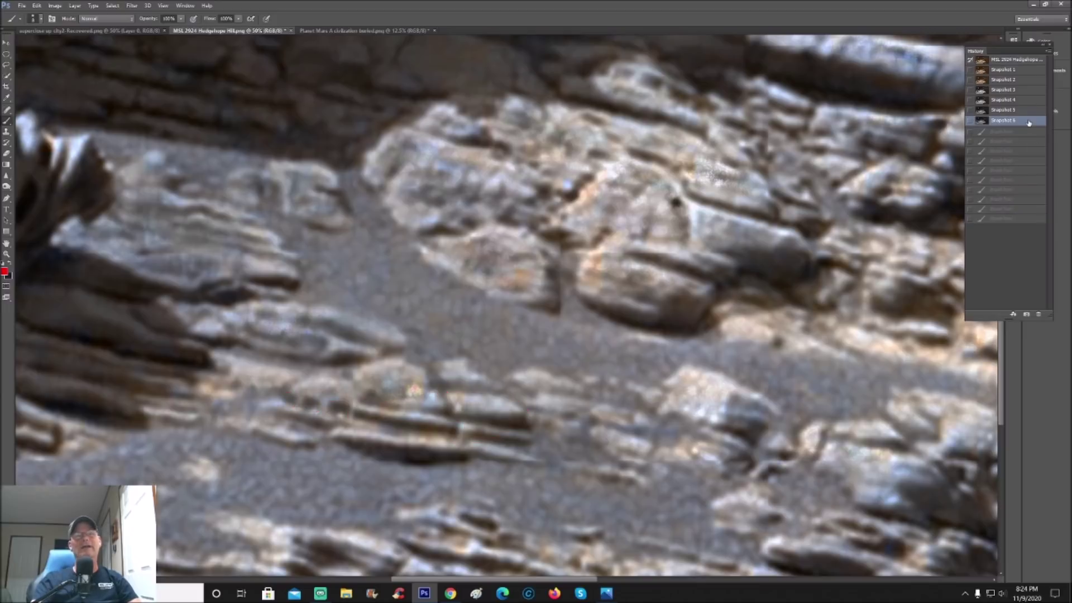
# - Compare the original Snapshot 1 colouring with the Snapshot 2 version
pyautogui.click(1033, 71)
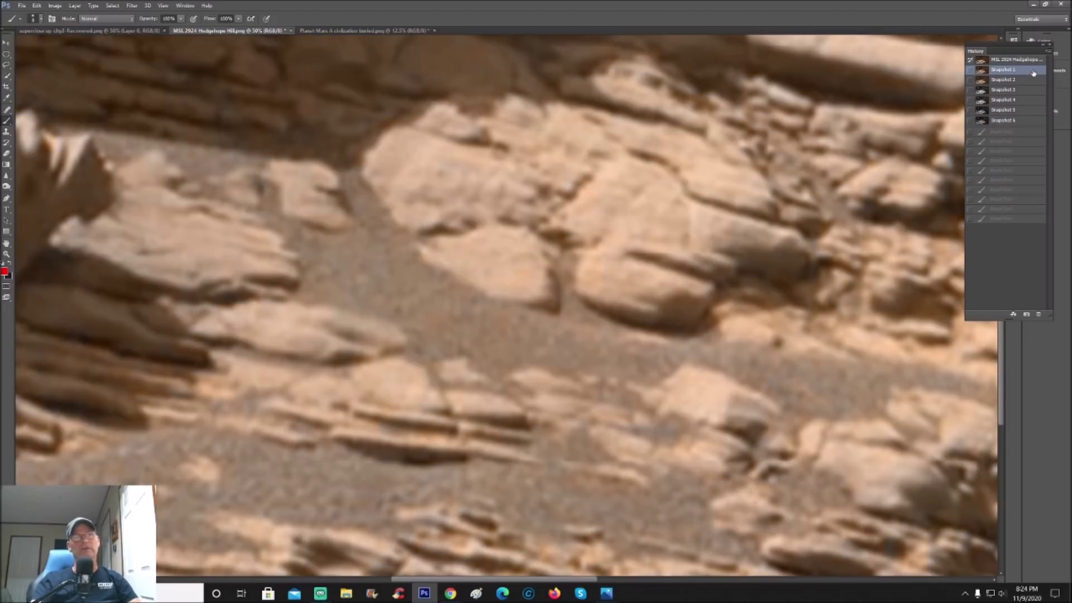
pyautogui.click(1029, 81)
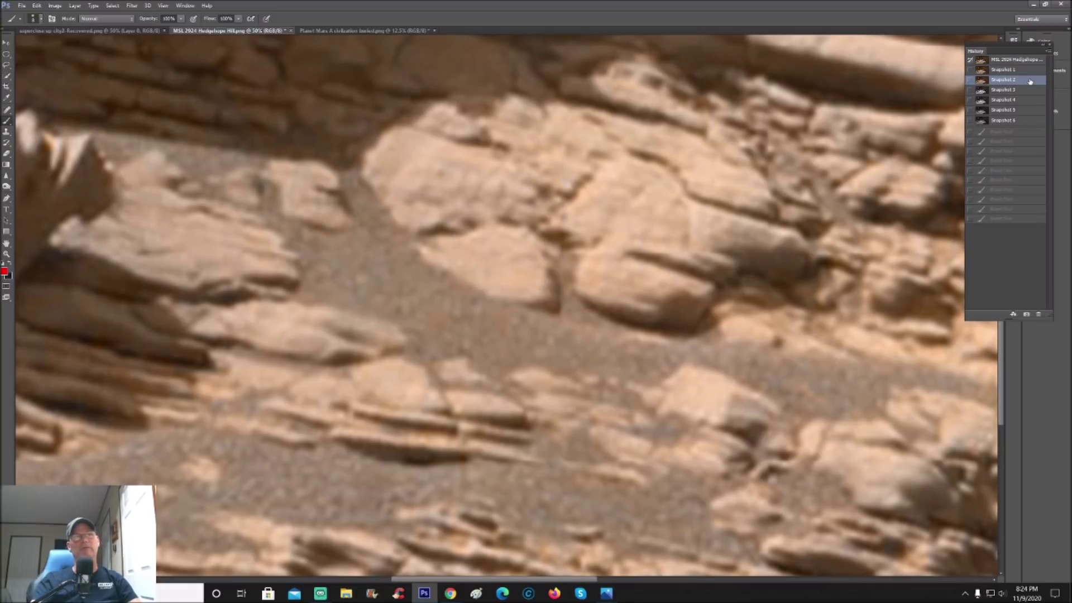
pyautogui.scroll(3, 506, 305)
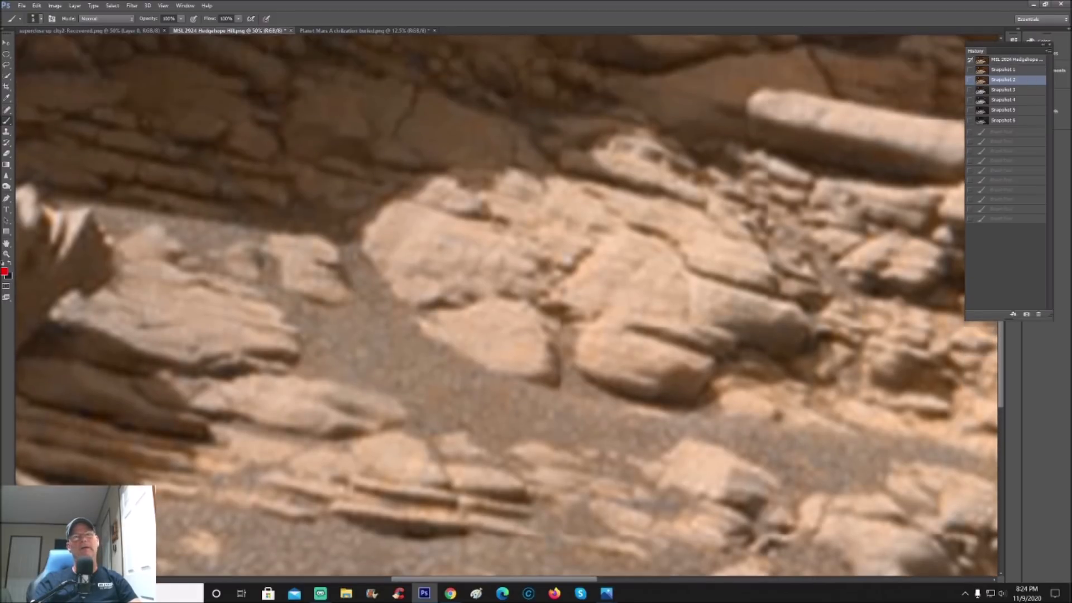
pyautogui.hscroll(-4, 480, 581)
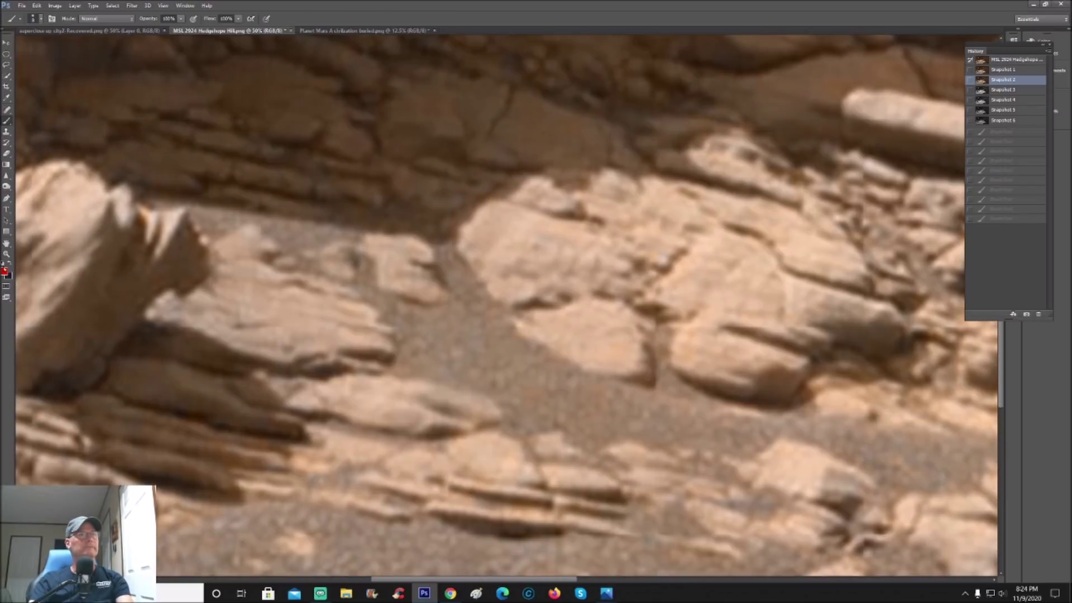
# - Zoom out on Snapshot 6, then bring up the 'Mars Anomalies and Beyond' end card in Photos
pyautogui.click(6, 254)
pyautogui.scroll(-2, 457, 290)
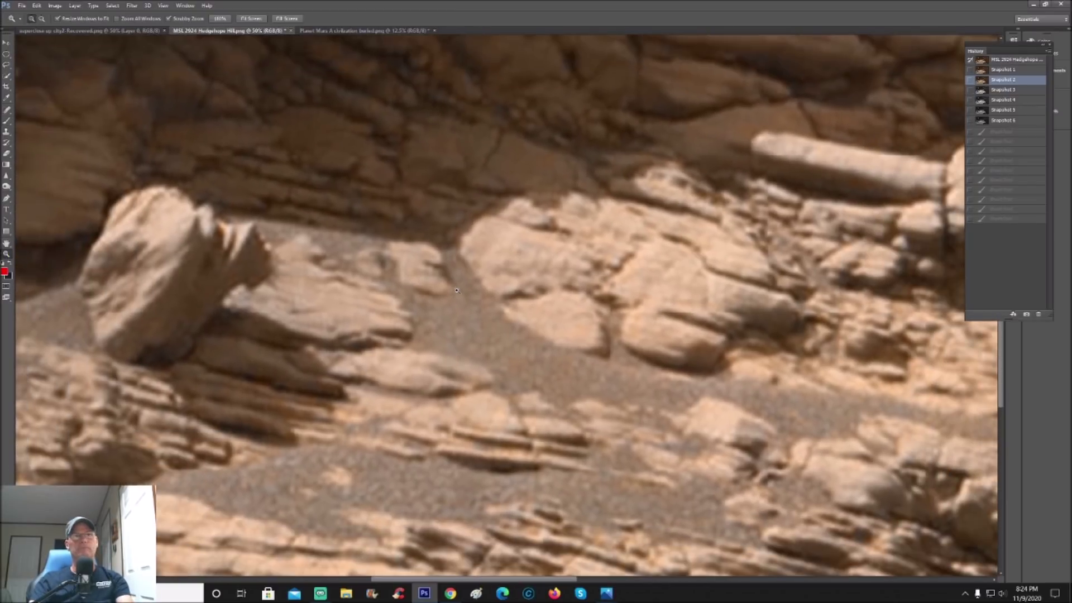
pyautogui.click(1040, 121)
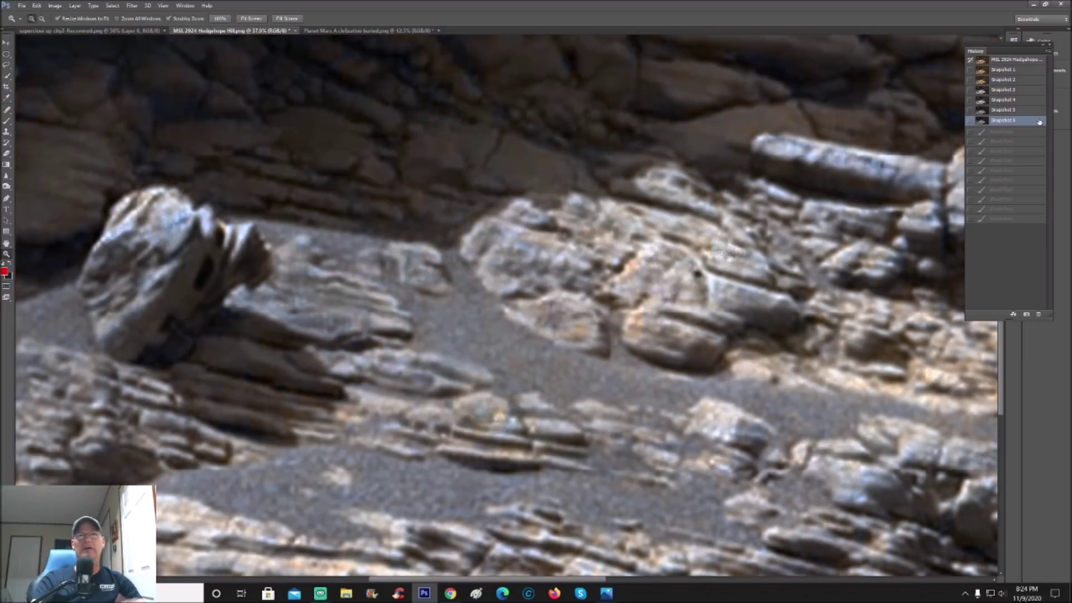
pyautogui.scroll(3, 890, 213)
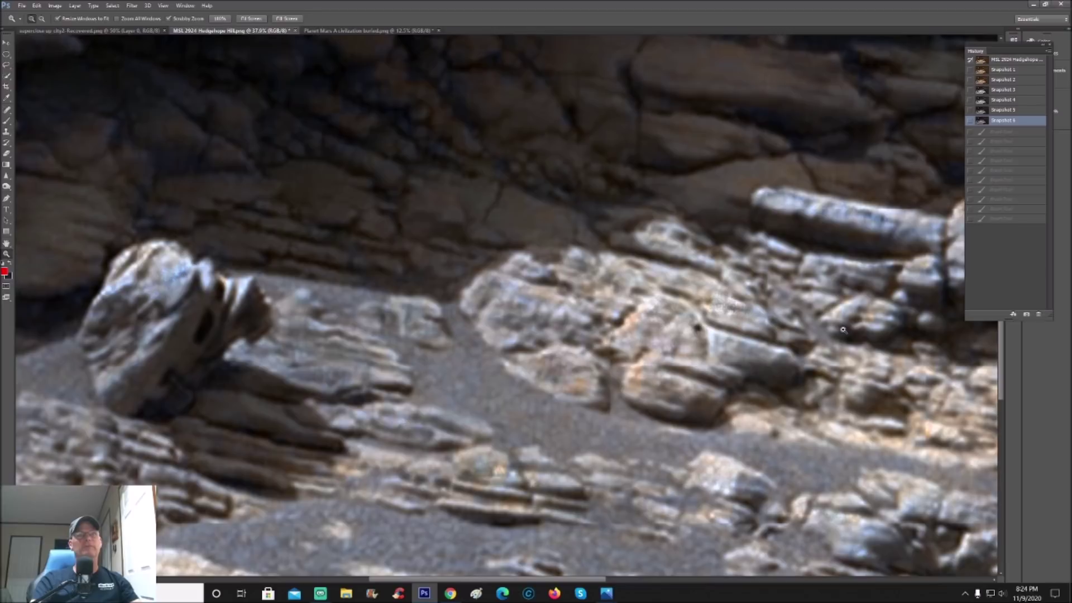
pyautogui.scroll(-2, 843, 330)
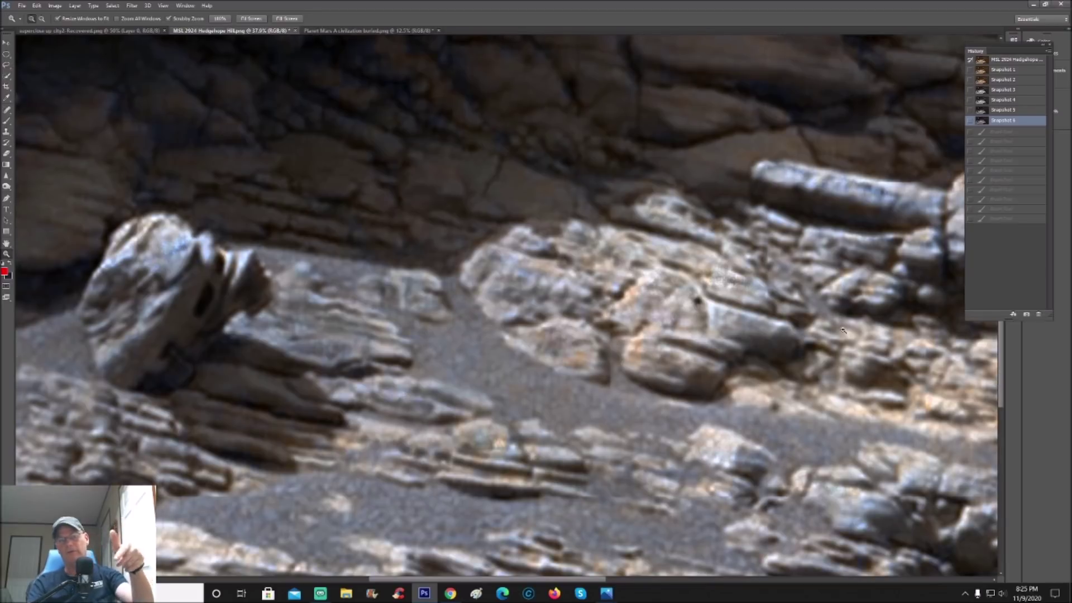
pyautogui.hotkey('alt', 'Tab')
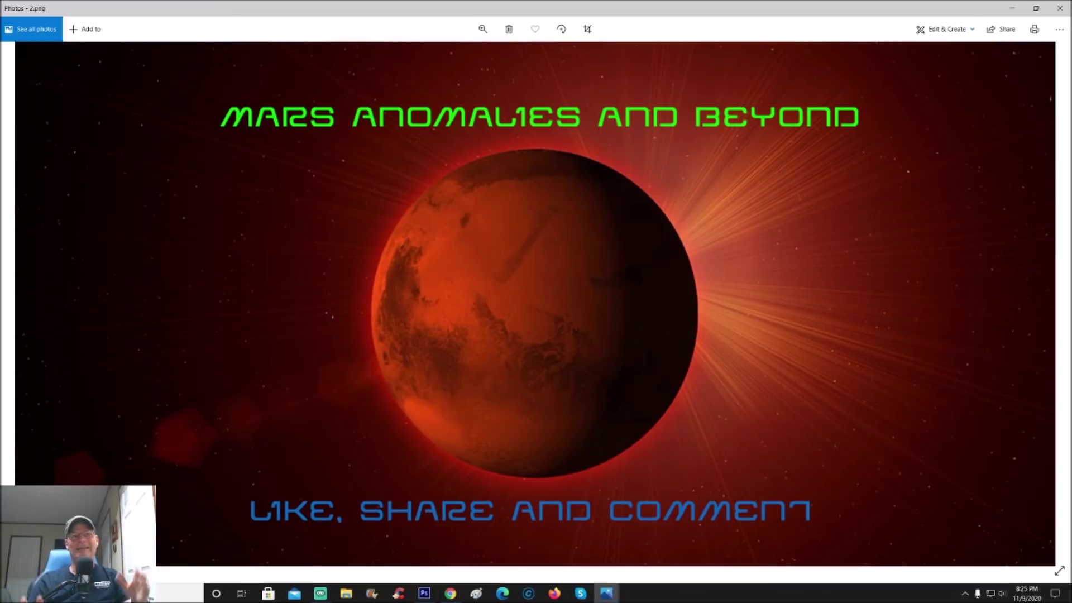